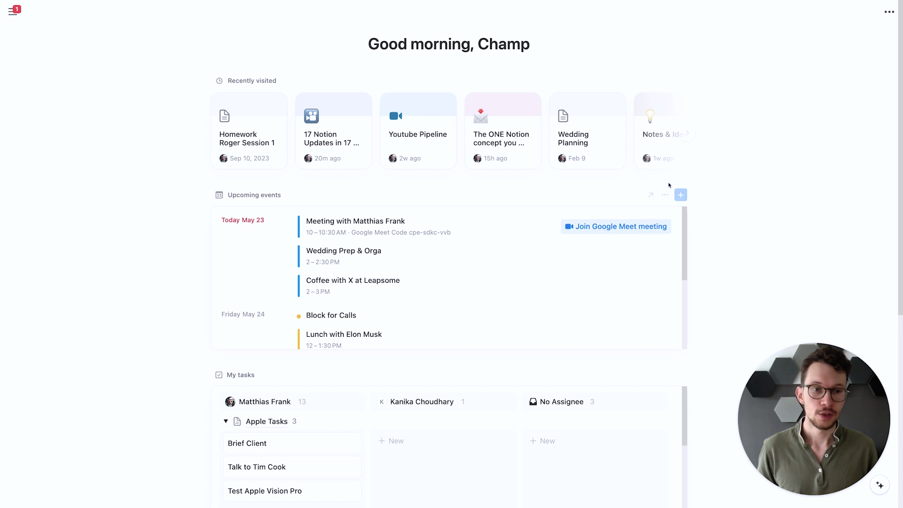
- Check which calendars feed the Home page's upcoming events widget
click(665, 195)
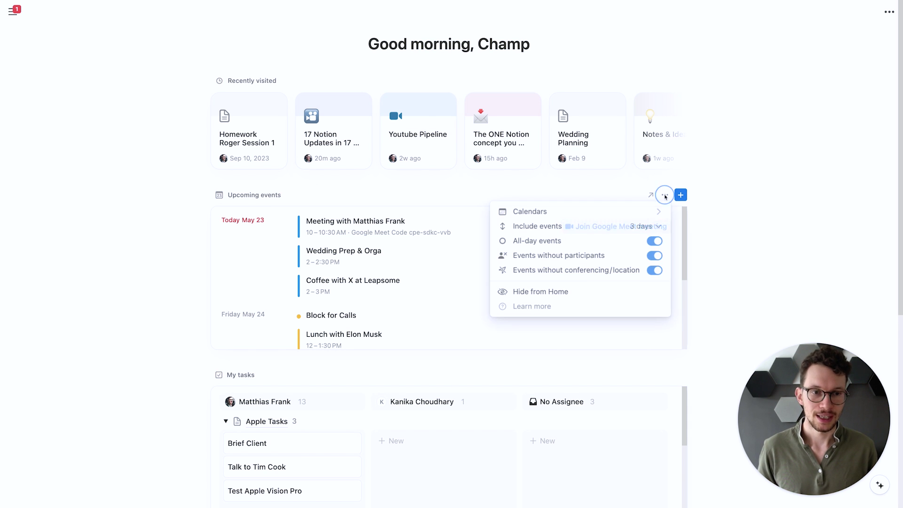
click(647, 215)
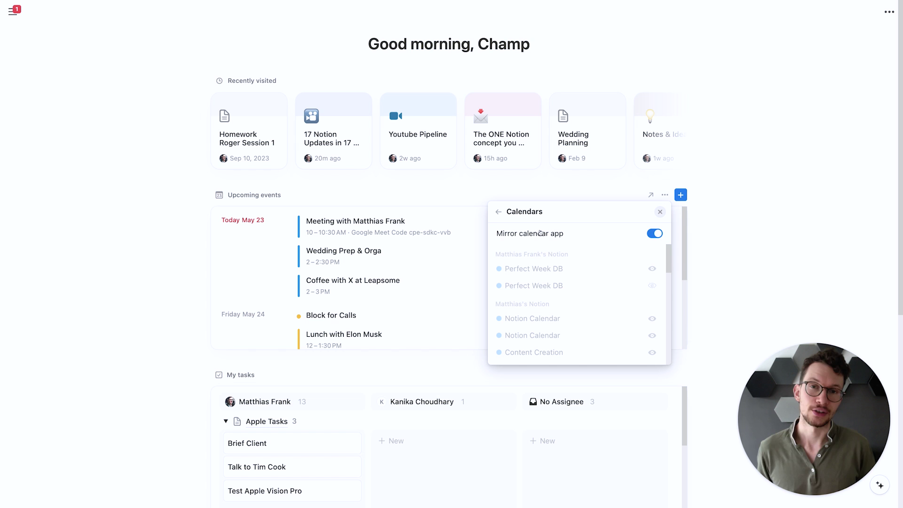
click(497, 212)
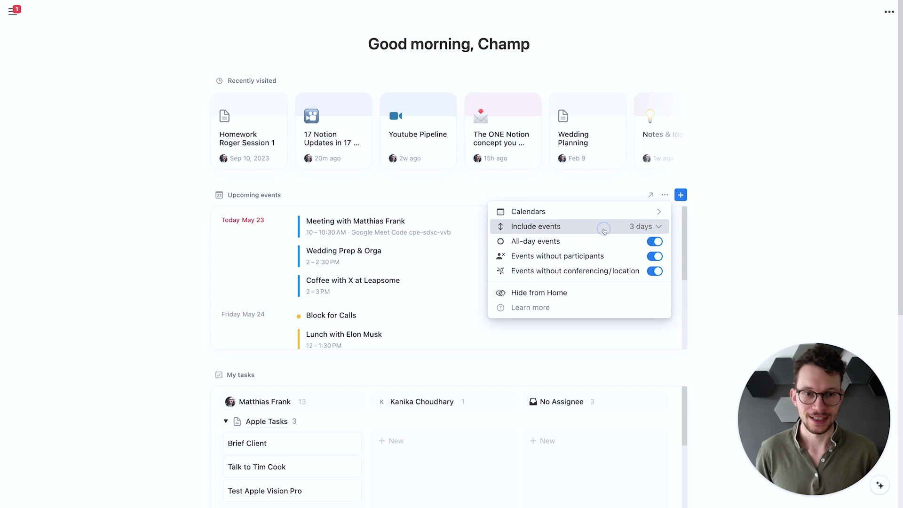
mouse_move(604, 231)
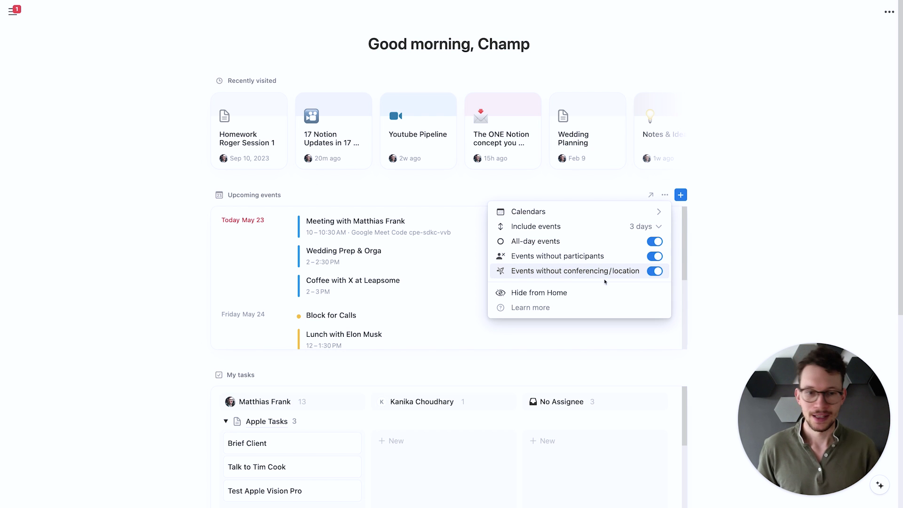
click(192, 264)
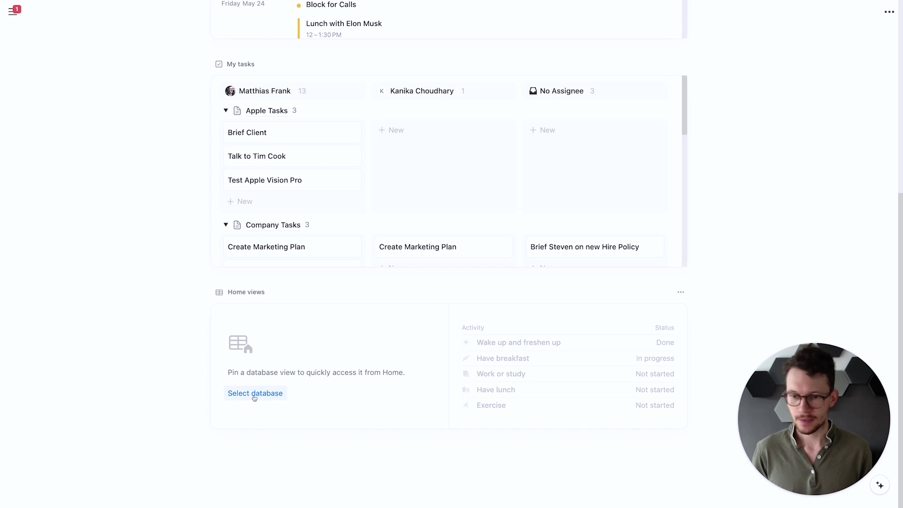
- Pin the Content Creation database's Youtube board view to Home, found by searching 'content'
click(255, 394)
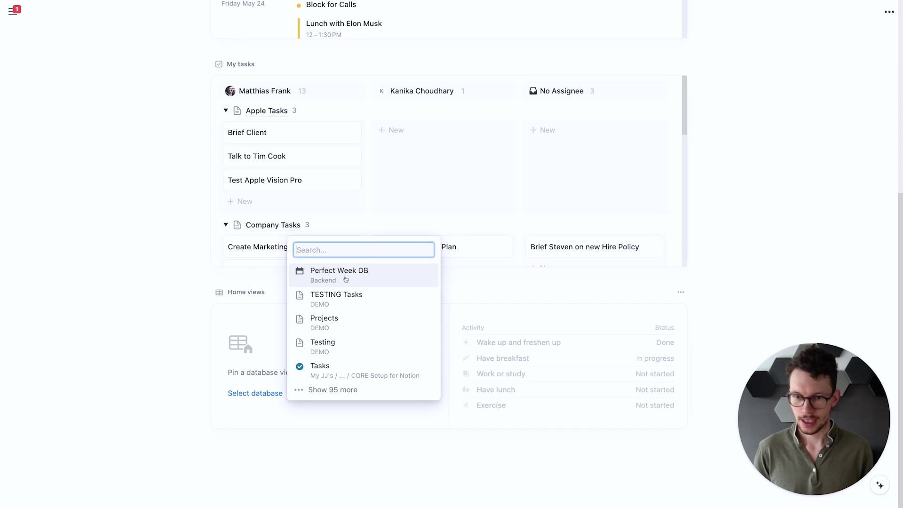
text(conten)
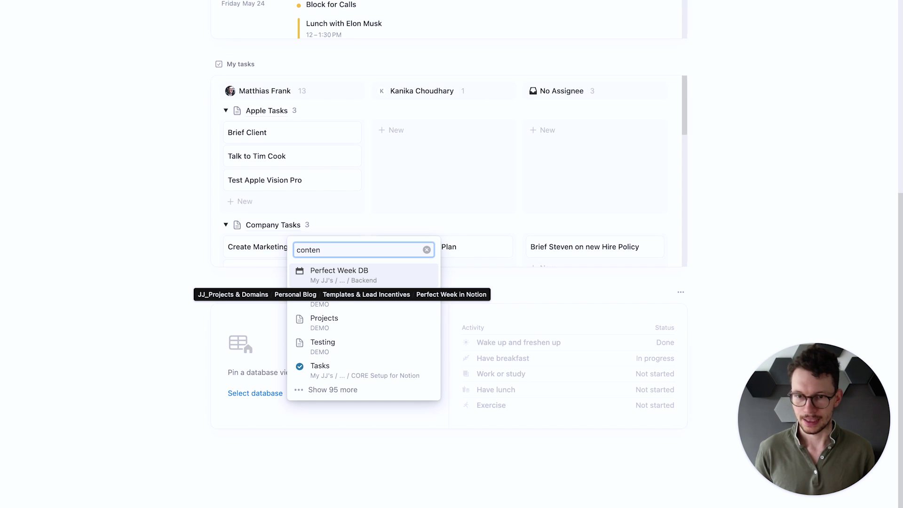
text(t)
click(363, 85)
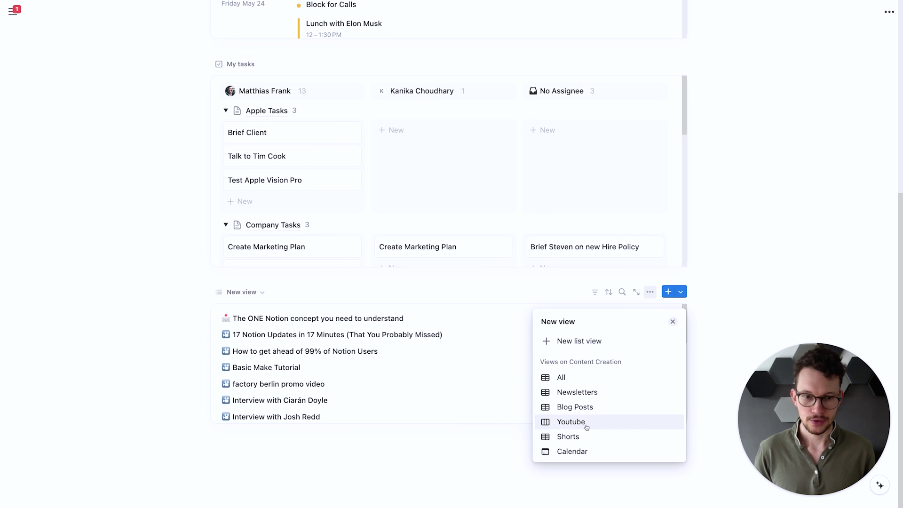
click(586, 426)
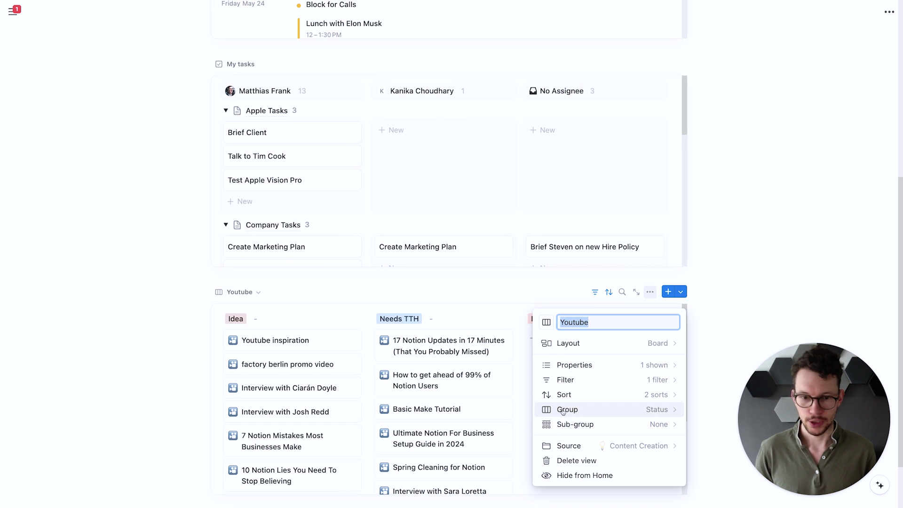
click(142, 279)
- Review the pinned widget's list of views and the Youtube view's options
scroll(257, 343, down, 2)
scroll(256, 344, up, 2)
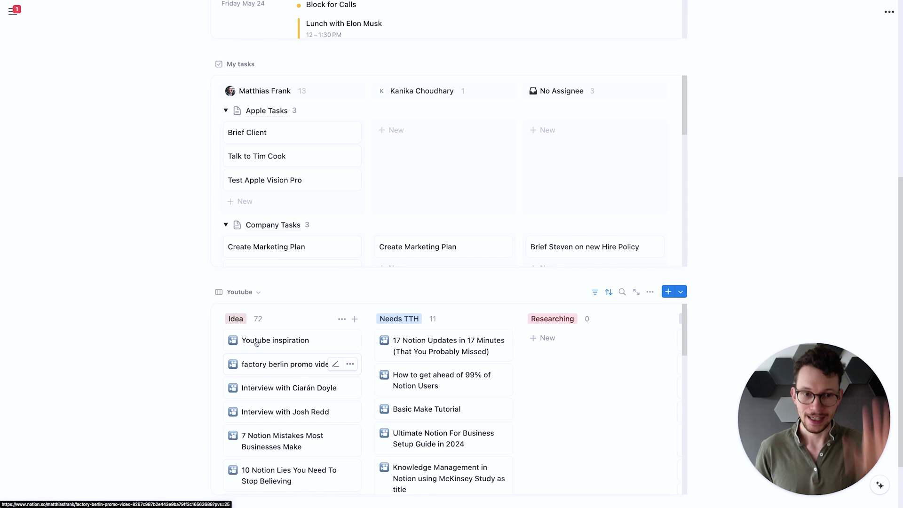
scroll(257, 344, up, 2)
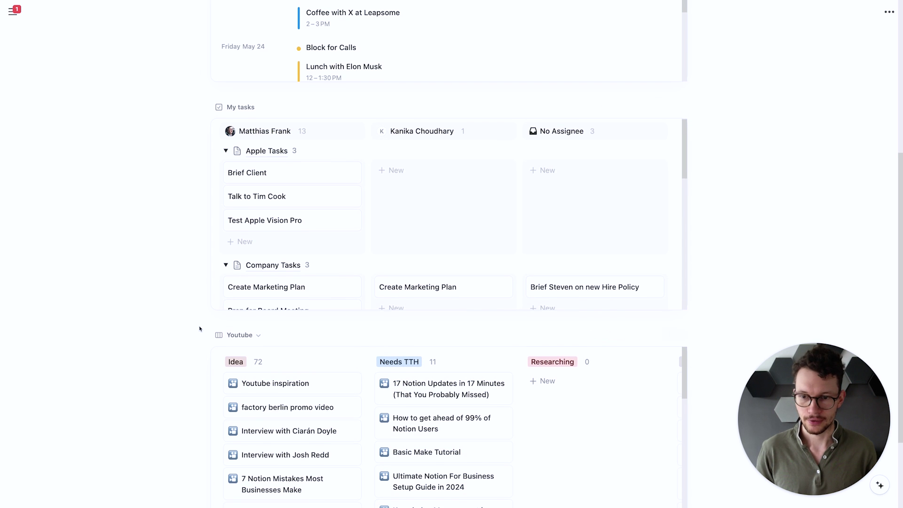
scroll(200, 328, down, 2)
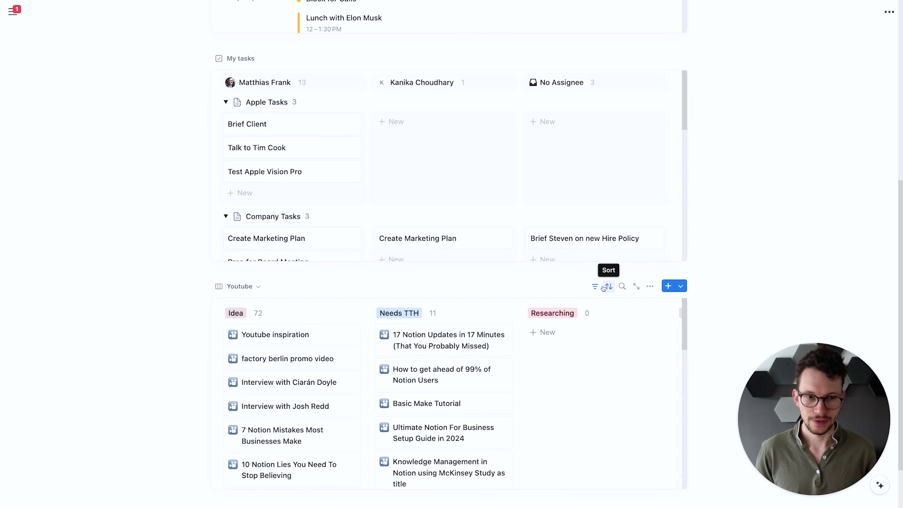
click(246, 288)
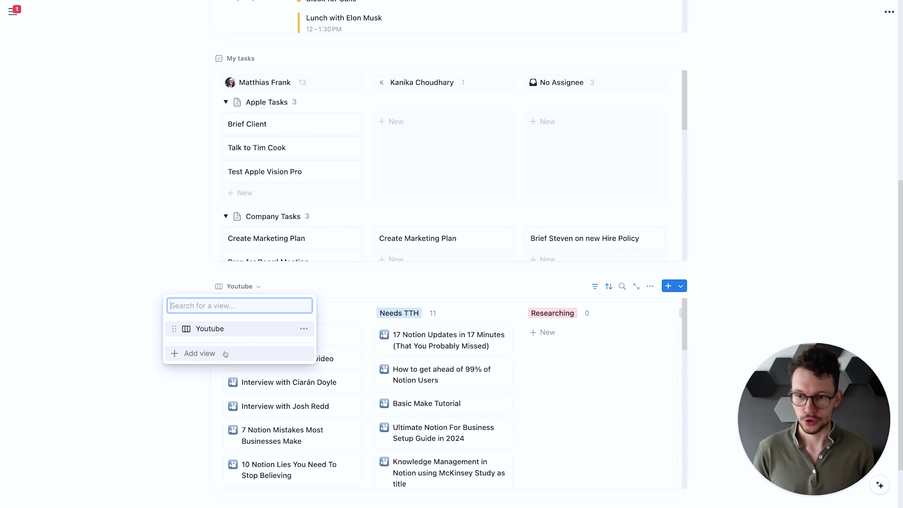
click(181, 280)
scroll(183, 277, down, 2)
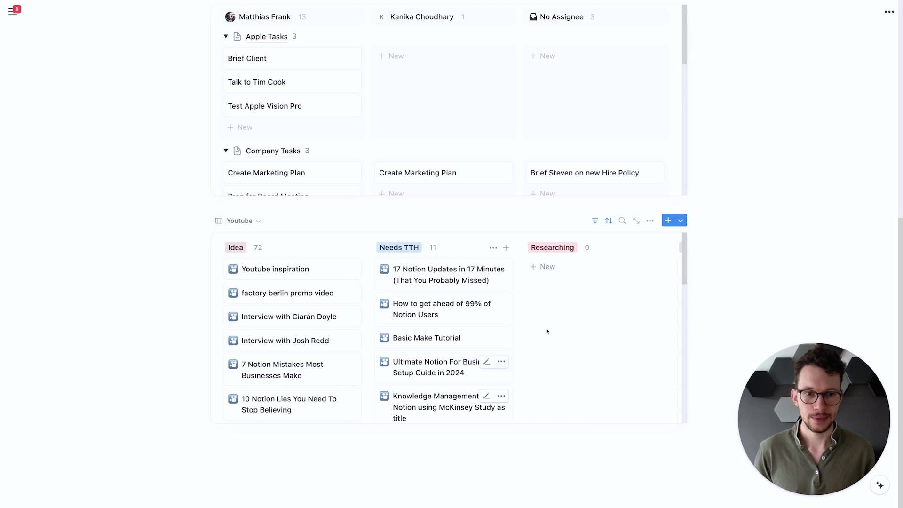
click(650, 221)
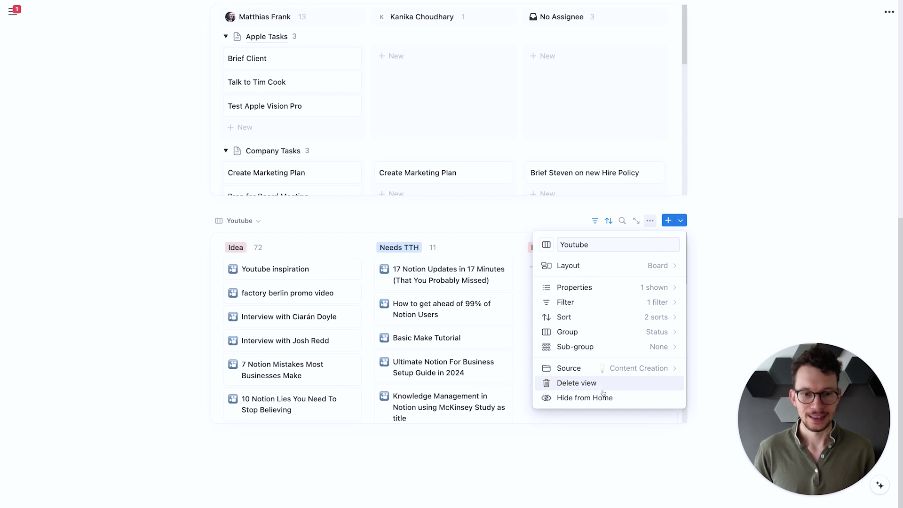
click(472, 210)
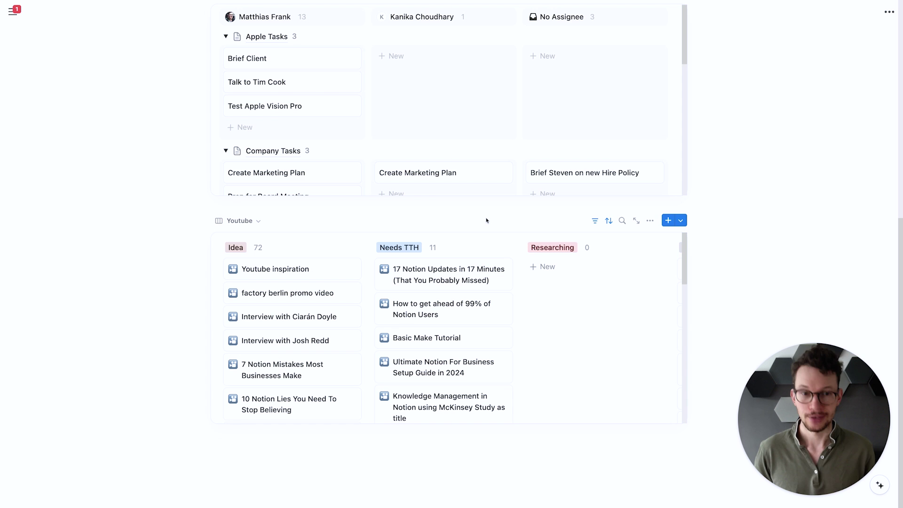
scroll(486, 220, up, 10)
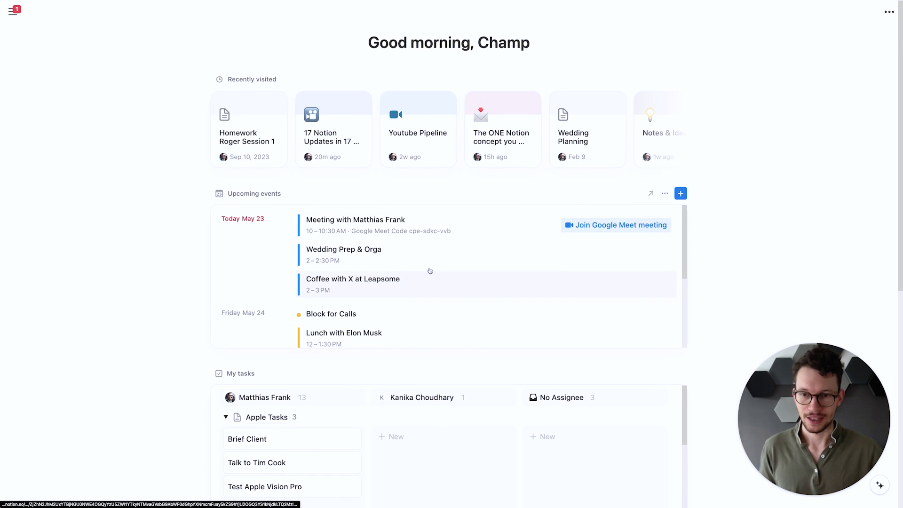
- Bring up the Home ••• menu's Show/hide widgets and Change default start page options
click(887, 13)
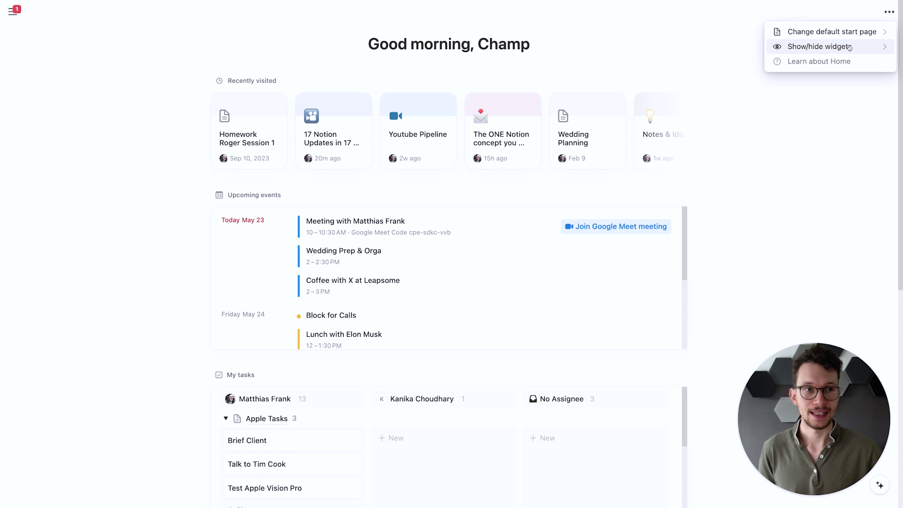
mouse_move(825, 47)
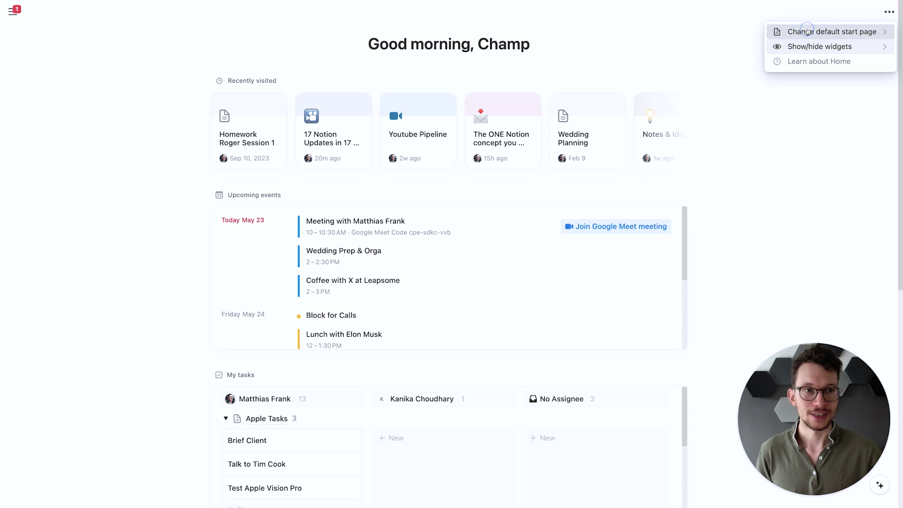
mouse_move(808, 33)
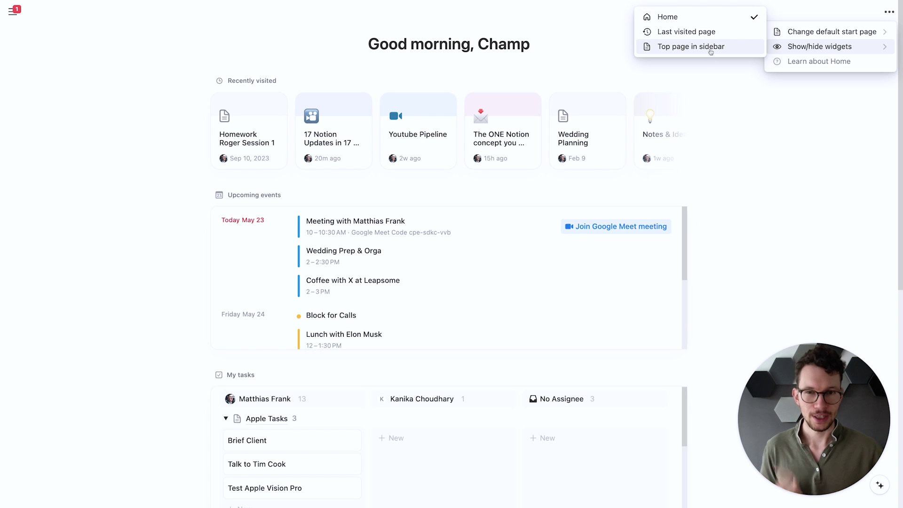
click(170, 238)
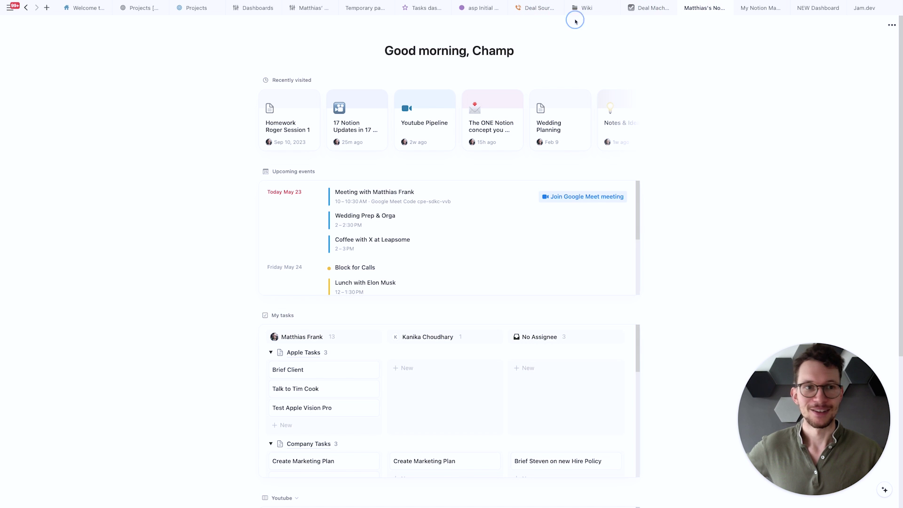
- Move the Home page tab to the front of the tab bar
drag(696, 8, 77, 13)
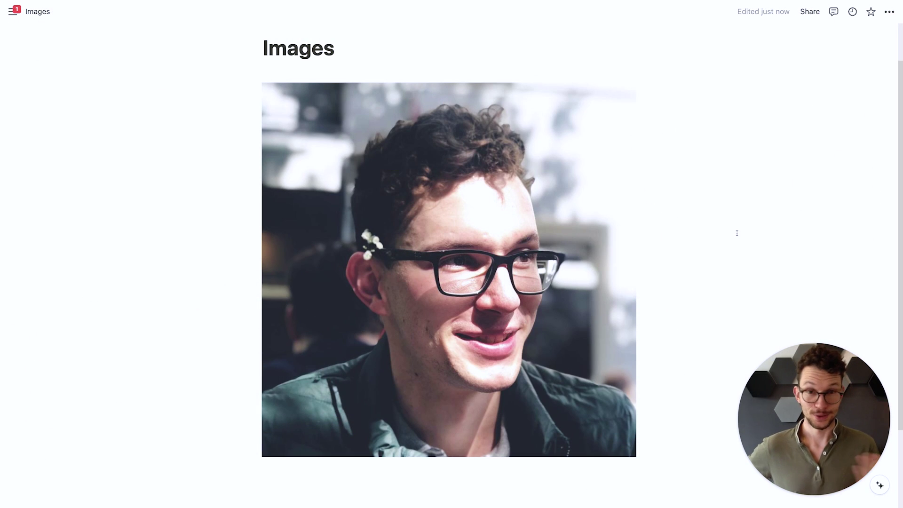
- Crop the Images photo to a Circle shape positioned over the face, and save
mouse_move(574, 104)
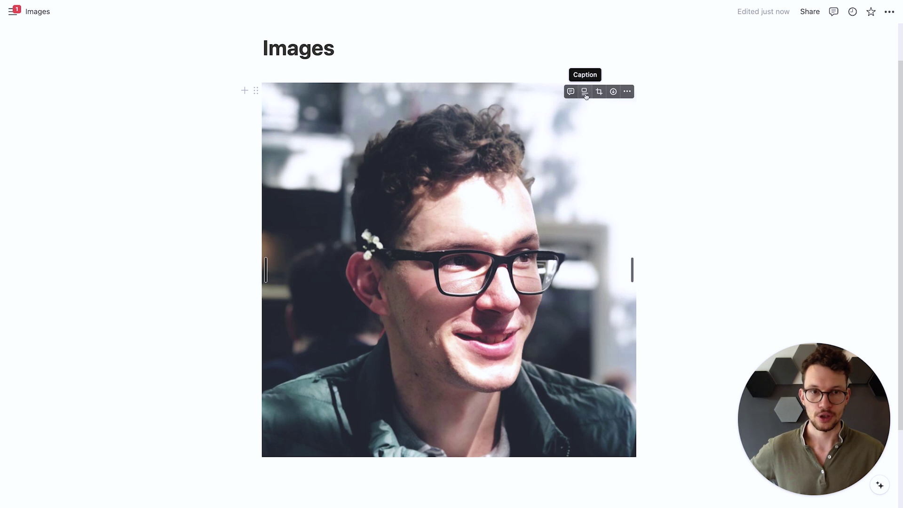
click(599, 92)
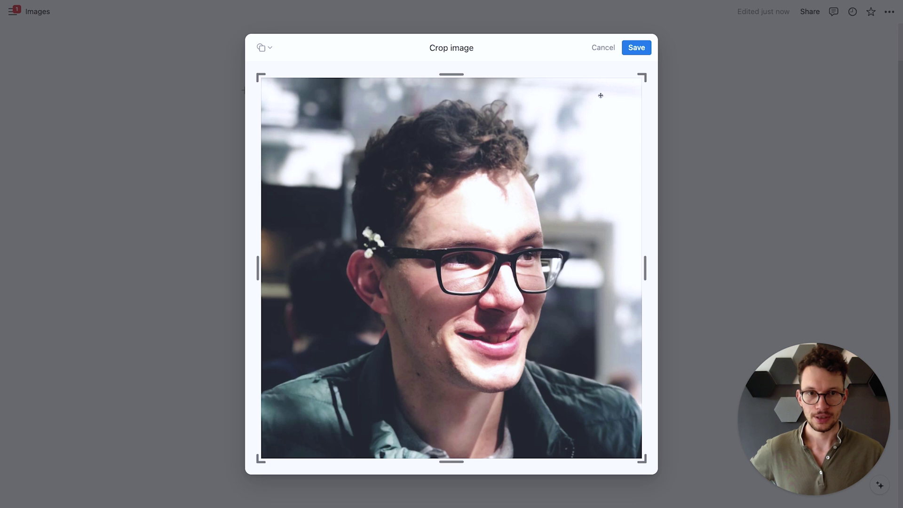
drag(261, 78, 296, 98)
click(262, 48)
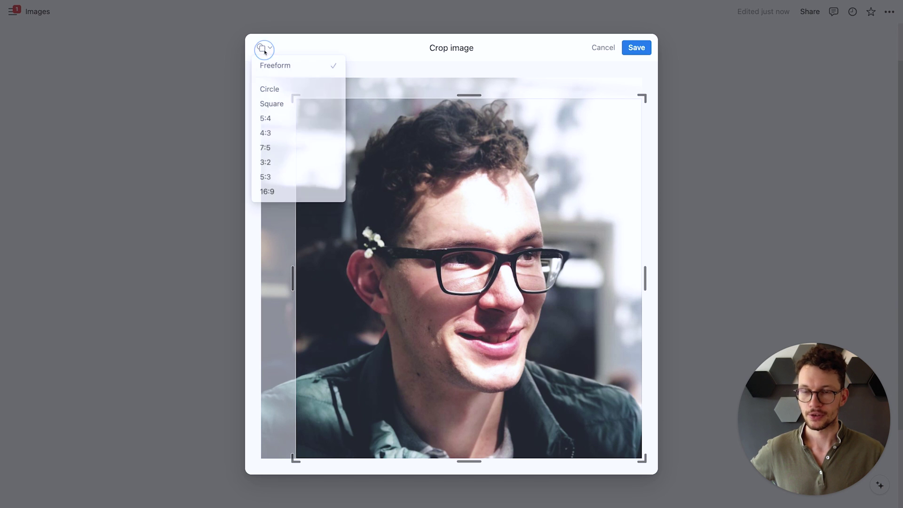
click(269, 90)
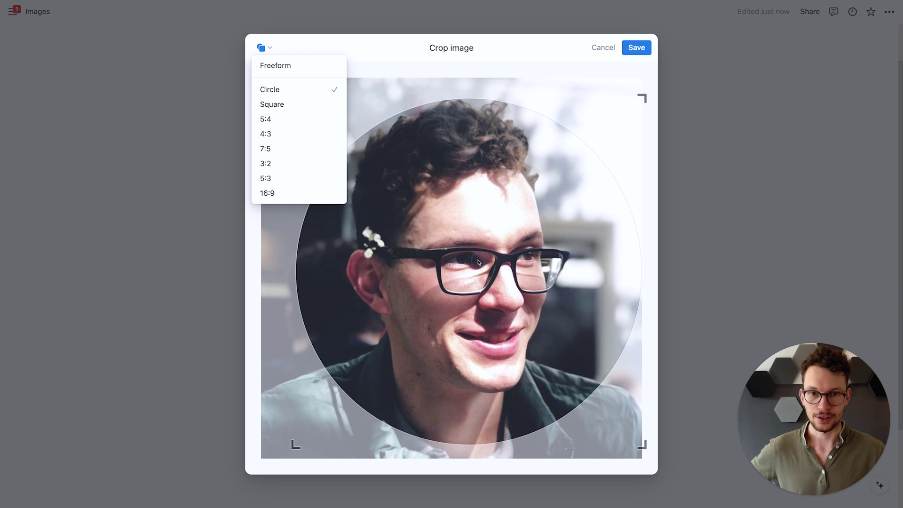
drag(479, 262, 458, 220)
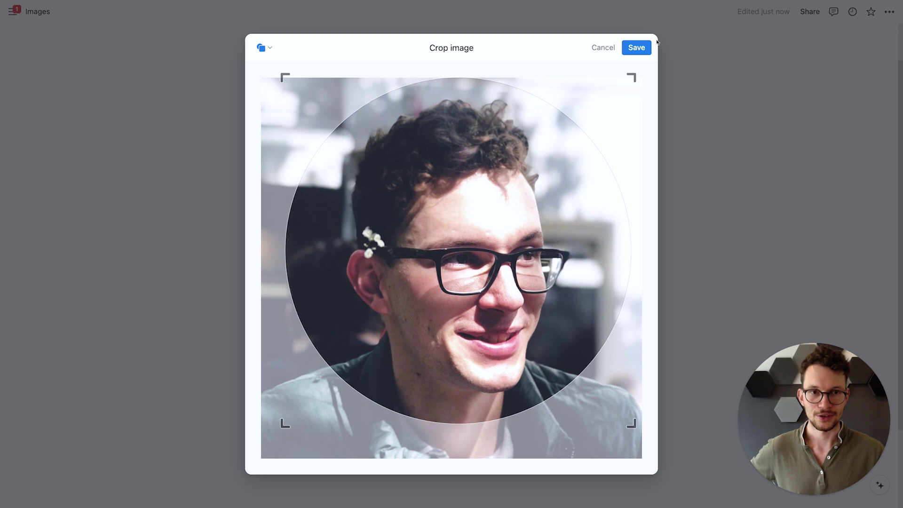
click(637, 47)
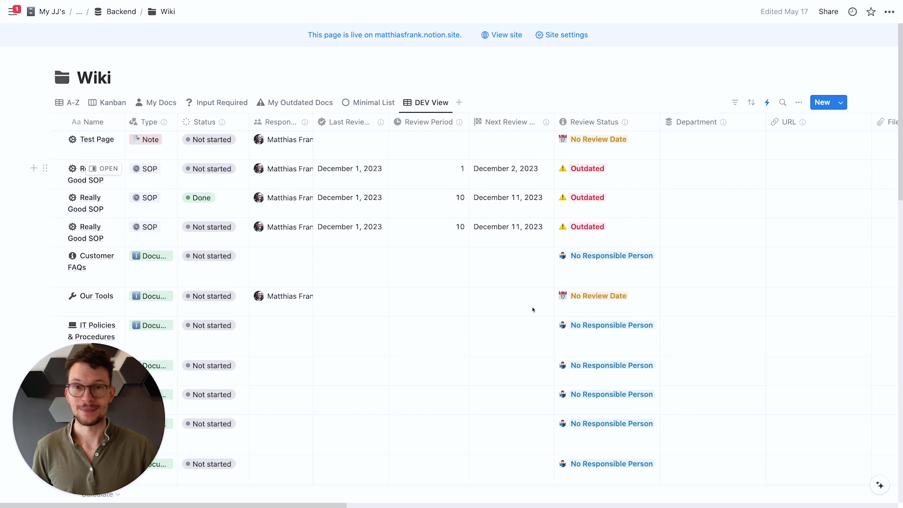
- Open the Wiki's Connect Insights automation and its action step's ••• options
click(765, 103)
click(783, 191)
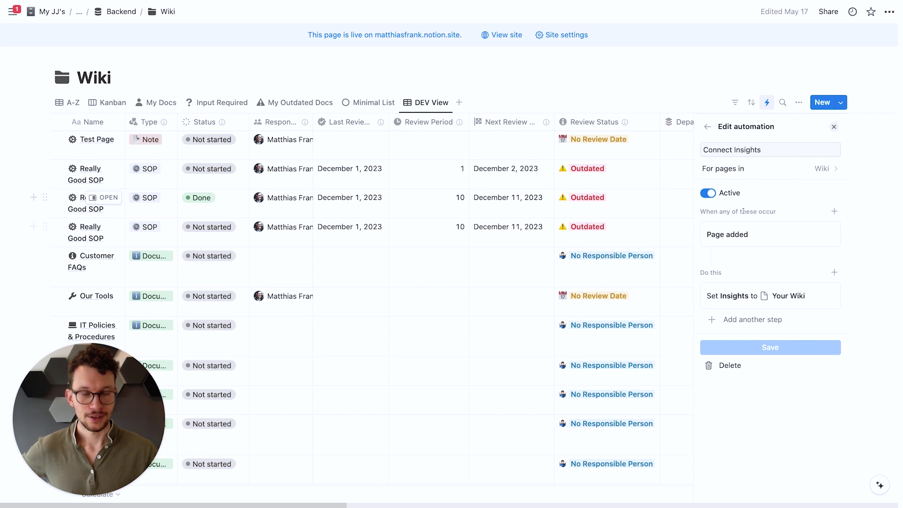
click(826, 296)
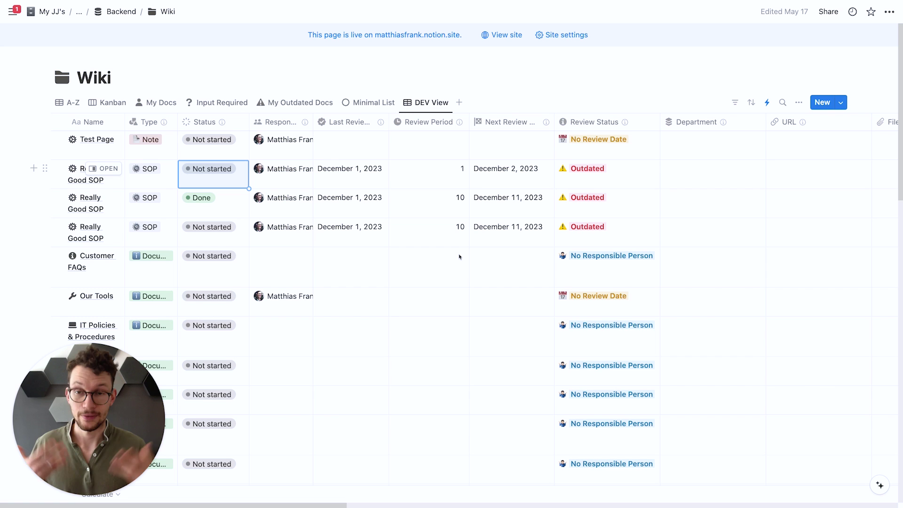
- Start a new Wiki database automation named Notify
click(205, 166)
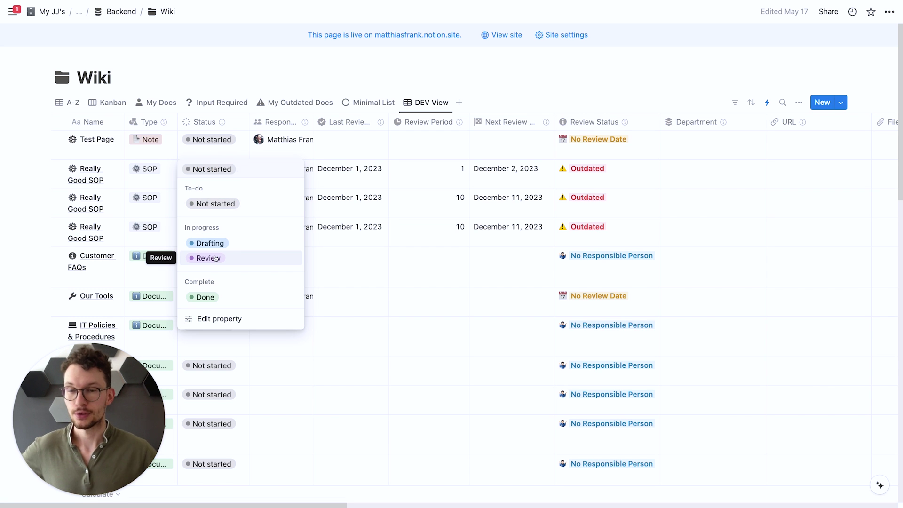
click(503, 232)
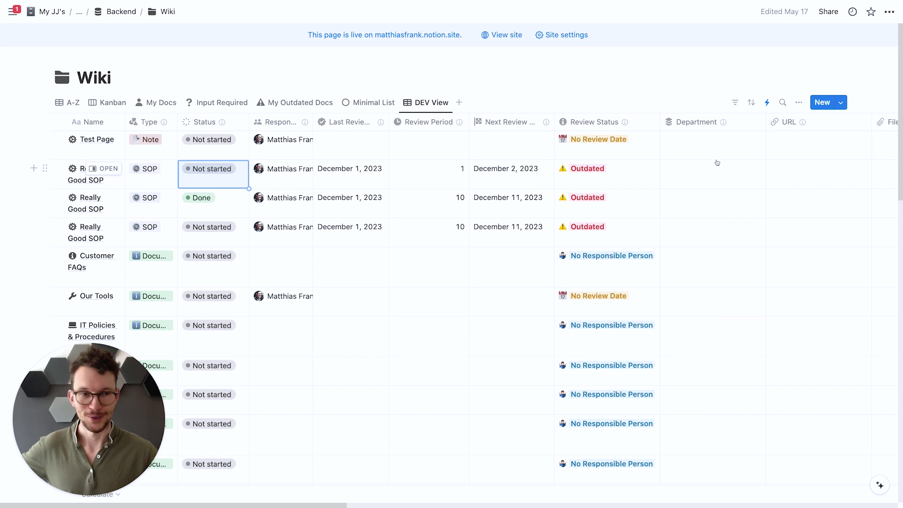
click(800, 102)
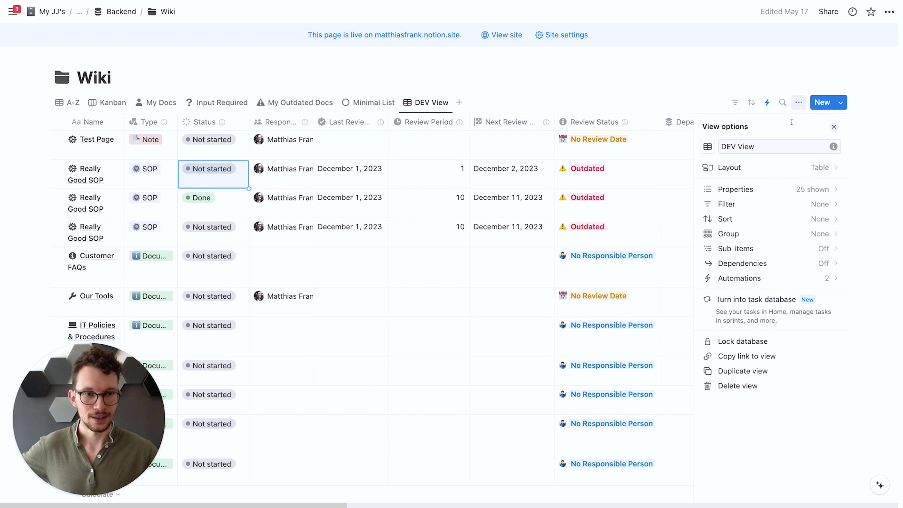
click(767, 104)
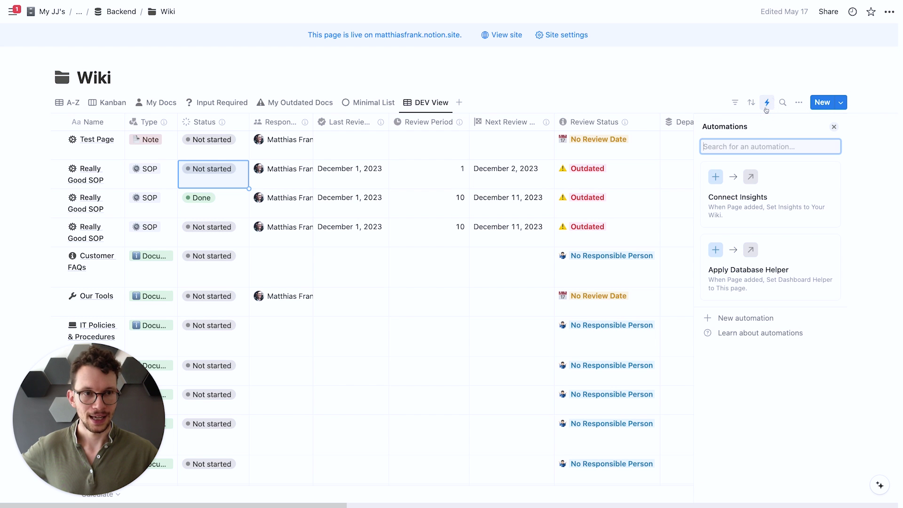
click(724, 317)
click(753, 150)
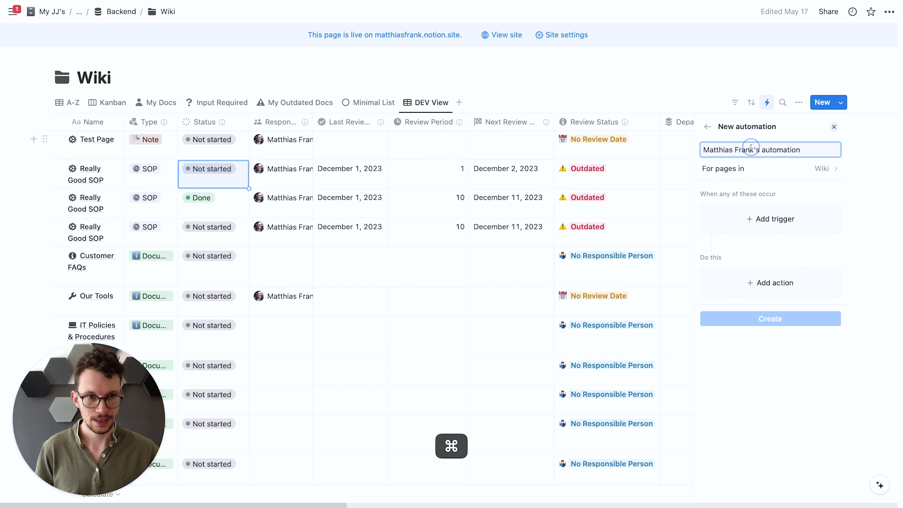
key(super+a)
text(Notify)
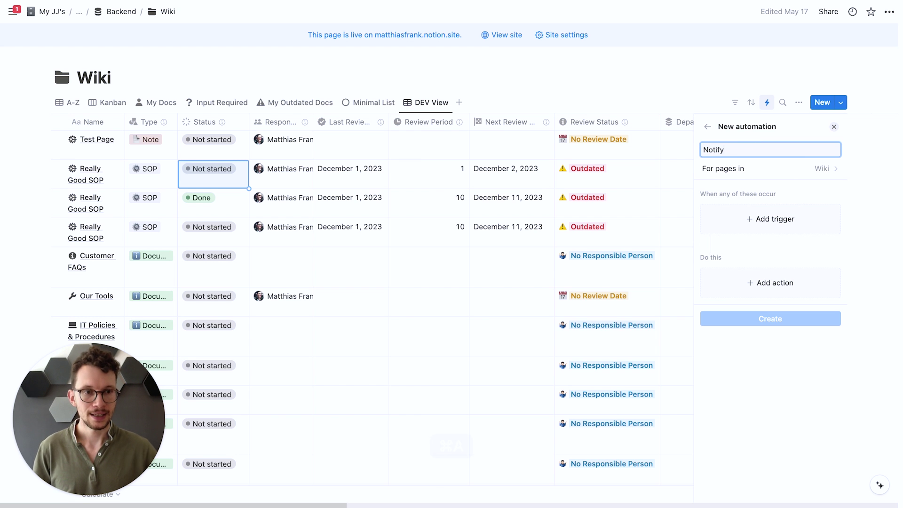
- Trigger the automation only when Status changes to Review
click(775, 219)
text(stat)
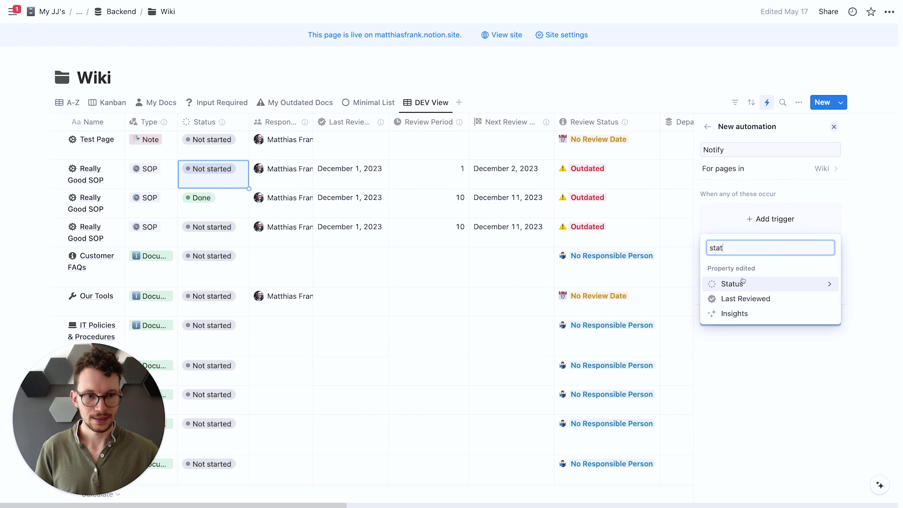
click(733, 283)
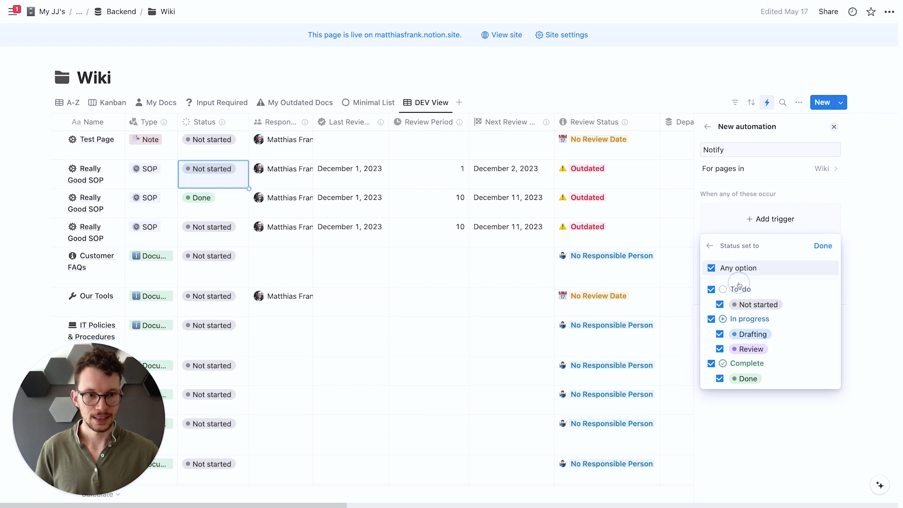
click(711, 290)
click(710, 363)
click(719, 334)
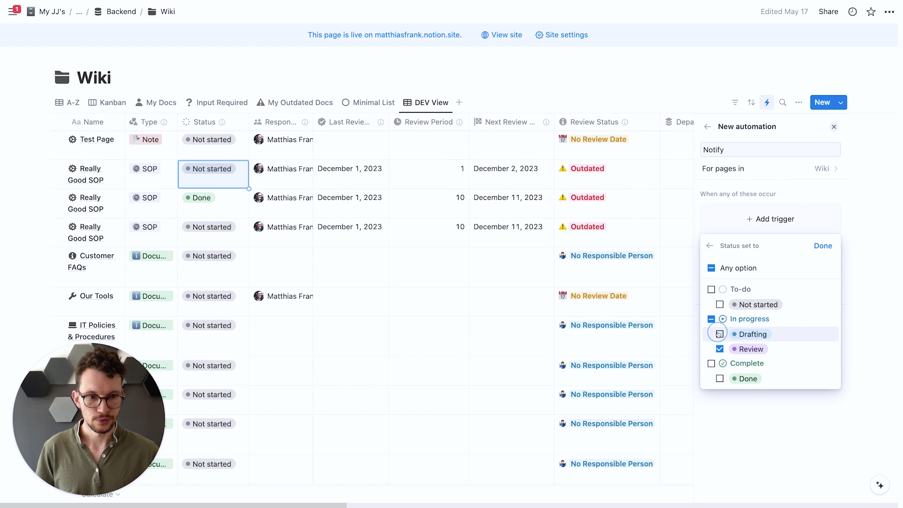
click(823, 246)
- Notify the Responsible person with 'The document is ready for your review!'
click(767, 279)
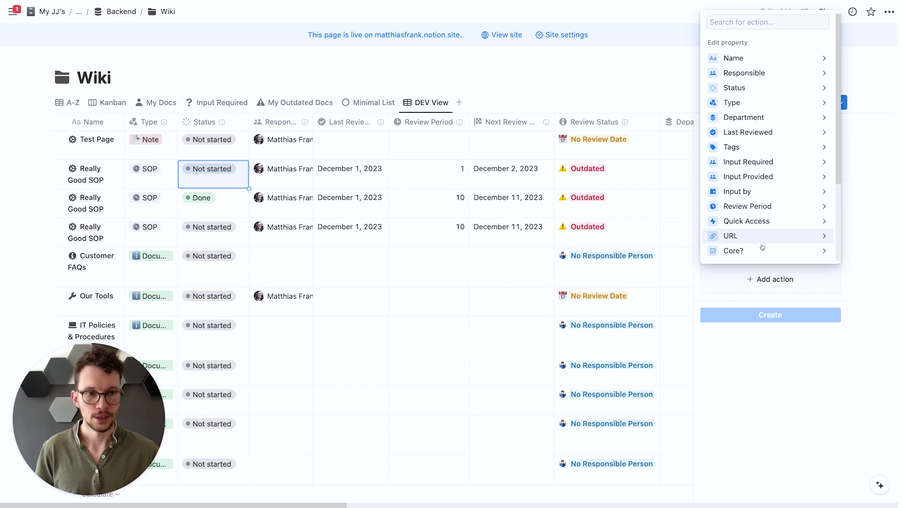
scroll(762, 249, down, 5)
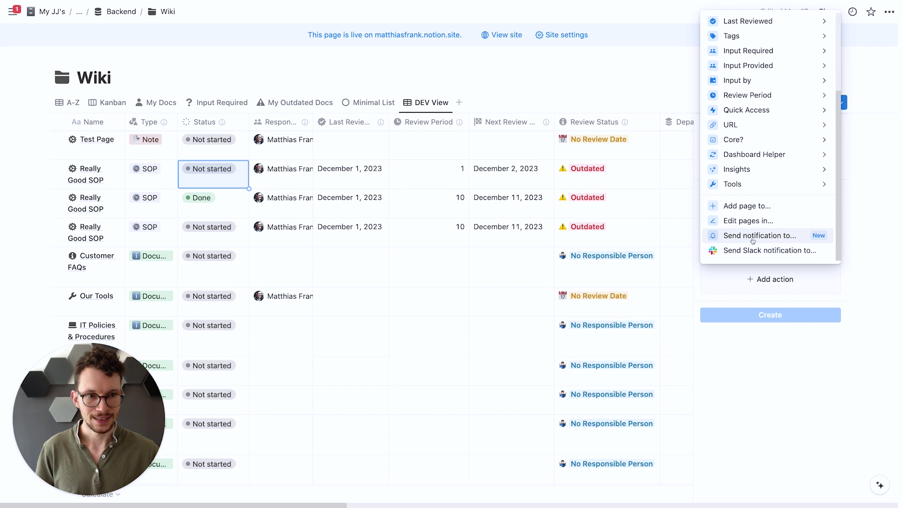
click(755, 237)
click(736, 292)
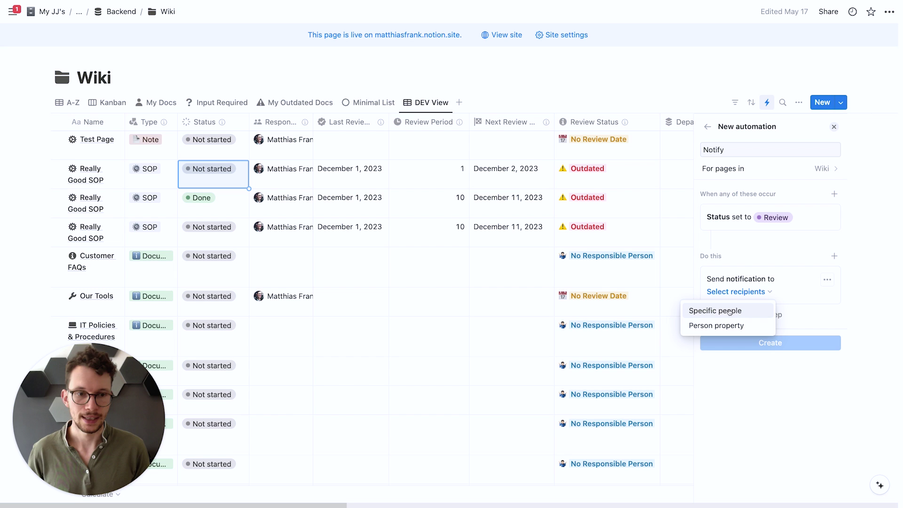
click(732, 325)
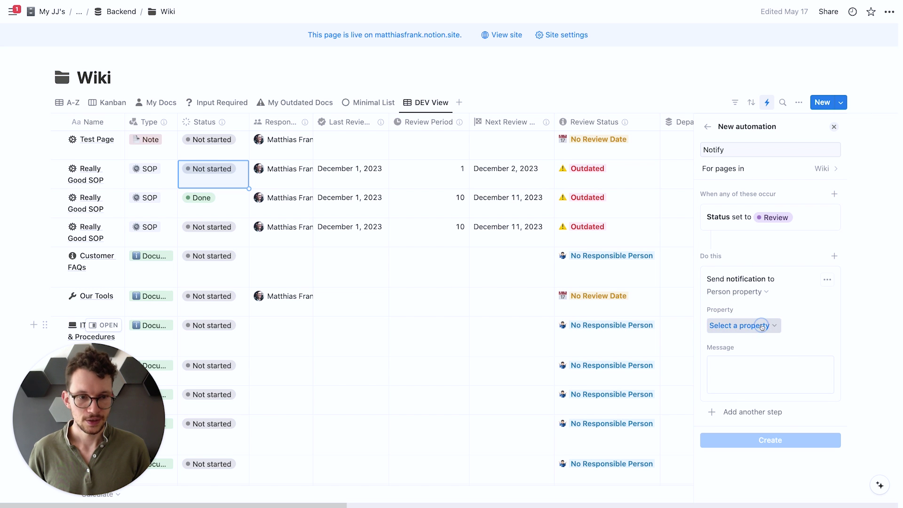
click(762, 327)
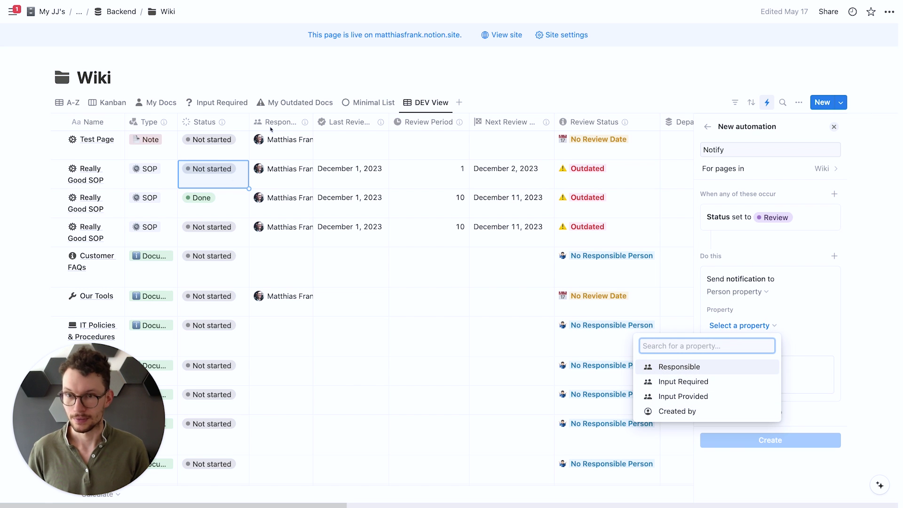
click(699, 366)
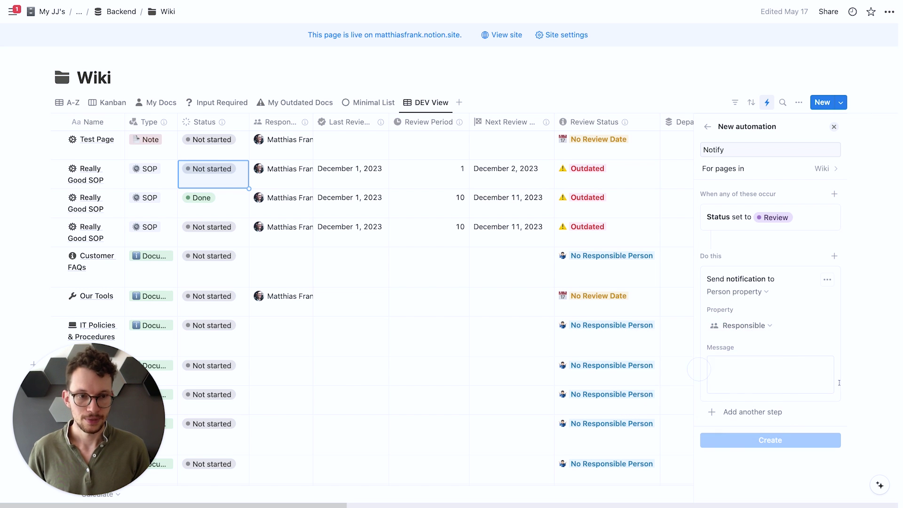
click(756, 372)
text(The)
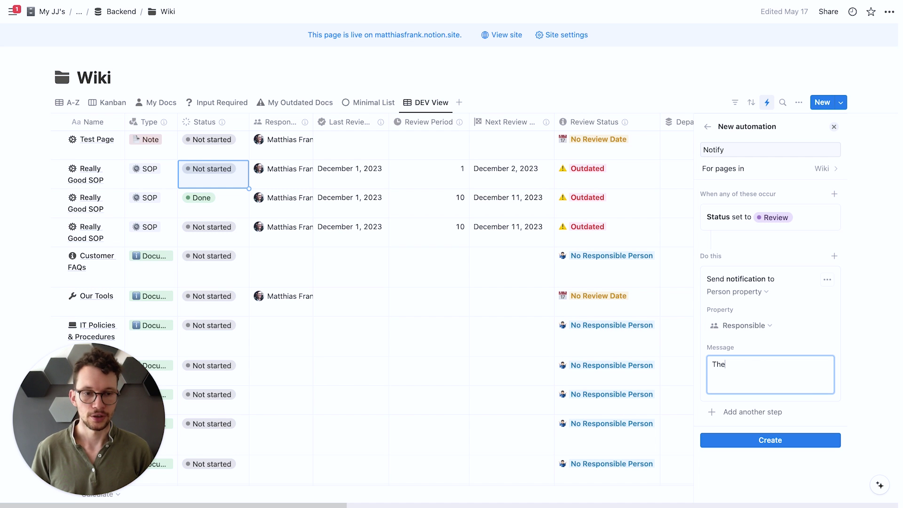
text( documenti s)
key(BackSpace)
key(BackSpace)
key(BackSpace)
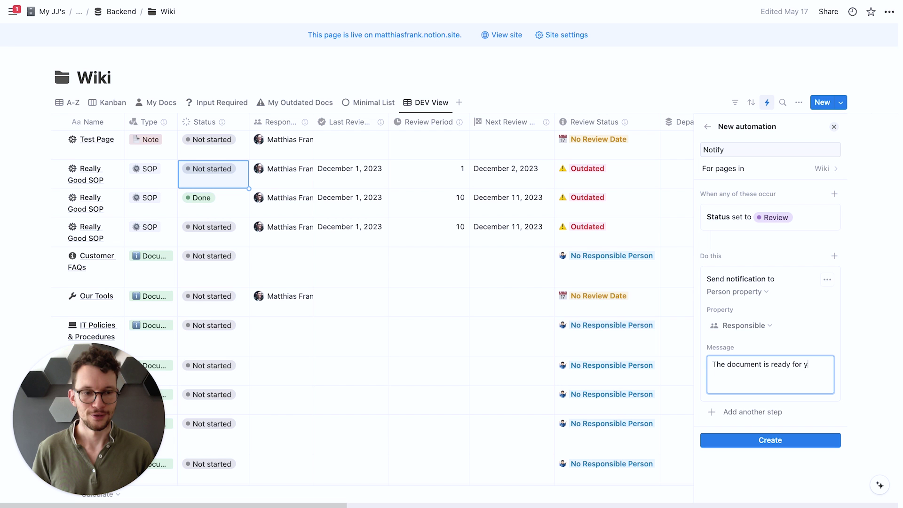
text(!)
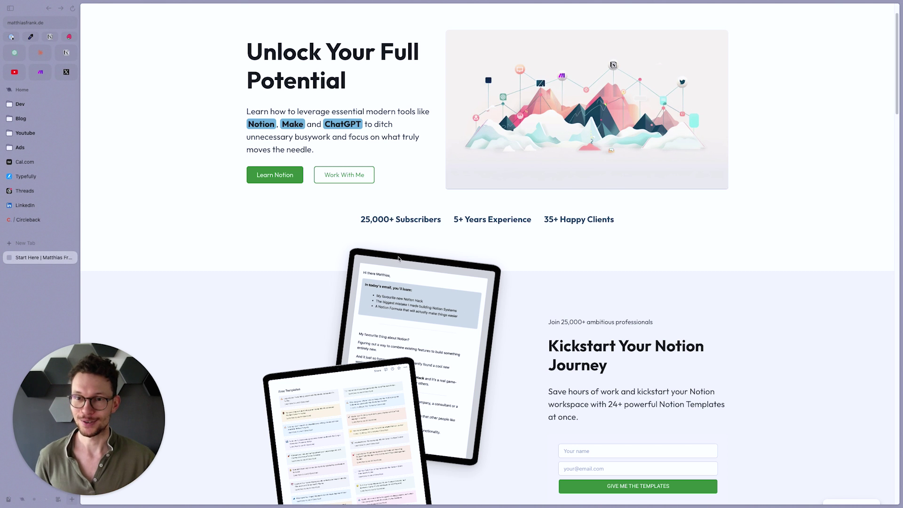
- Go to the Learn Notion page and open the Jam extension's capture popup
click(278, 175)
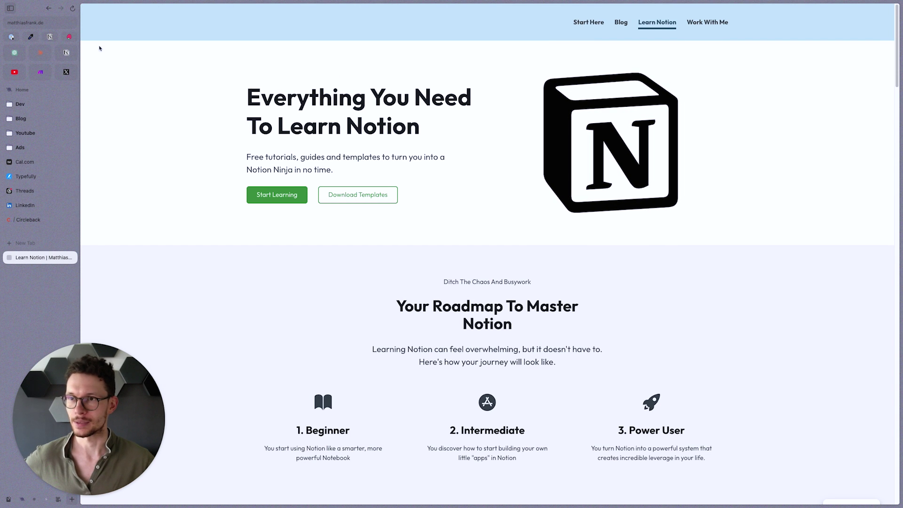
click(69, 37)
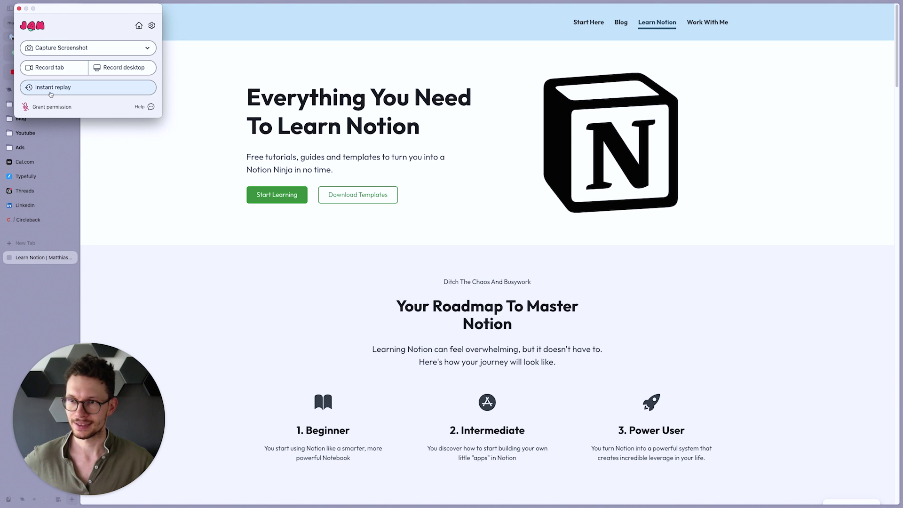
- Capture an instant replay and create Notion page 'Icon animation is wrong' described 'make it prettier!'
click(51, 92)
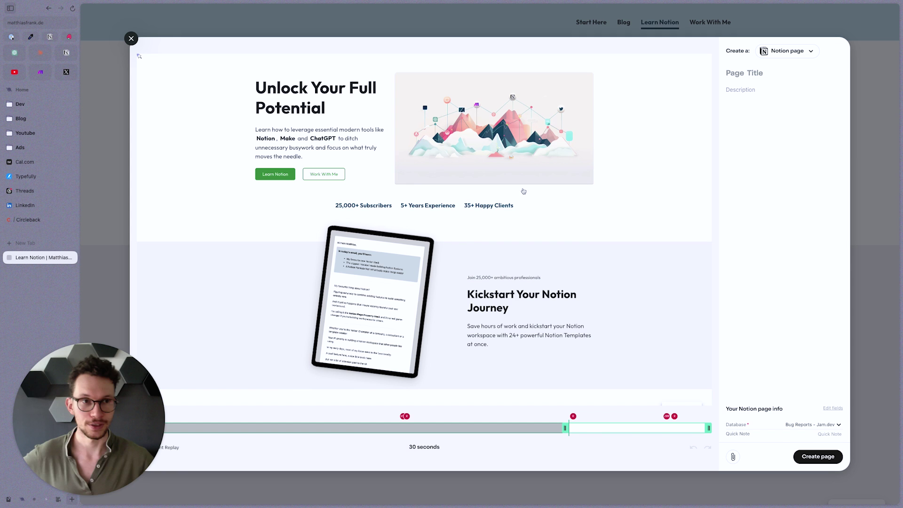
click(756, 72)
text(Icon animation is wrong)
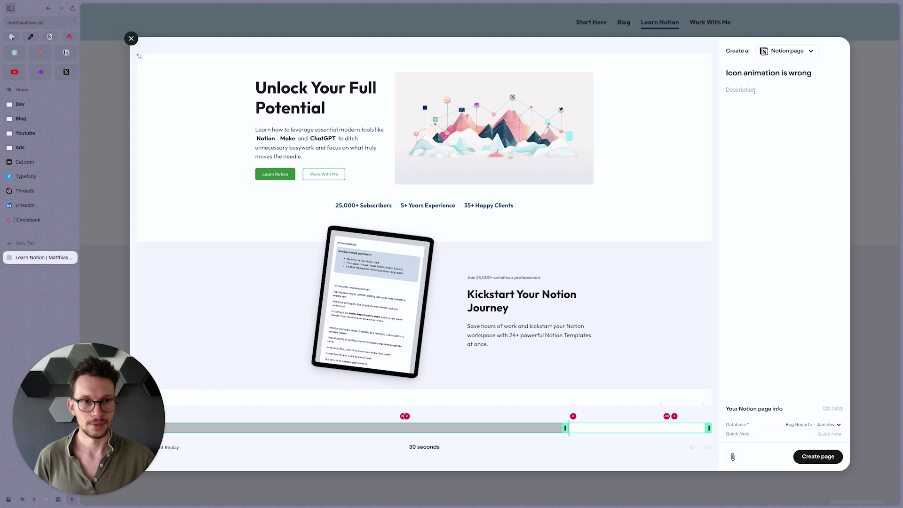
click(753, 91)
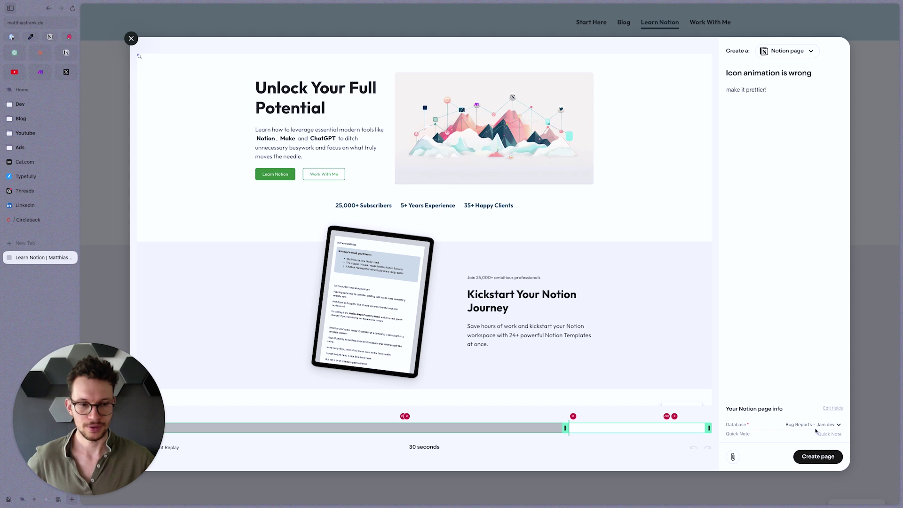
click(803, 454)
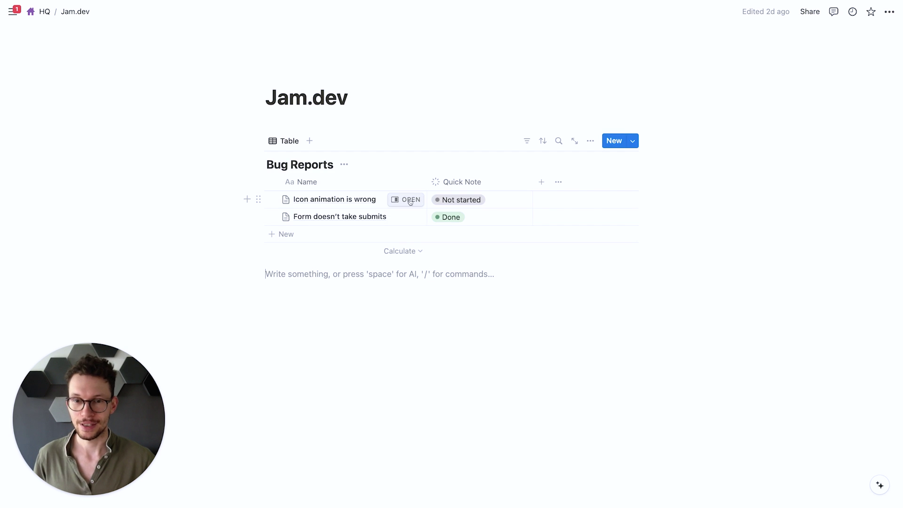
- Open the 'Icon animation is wrong' row in side peek to see its replay and browser details
click(409, 199)
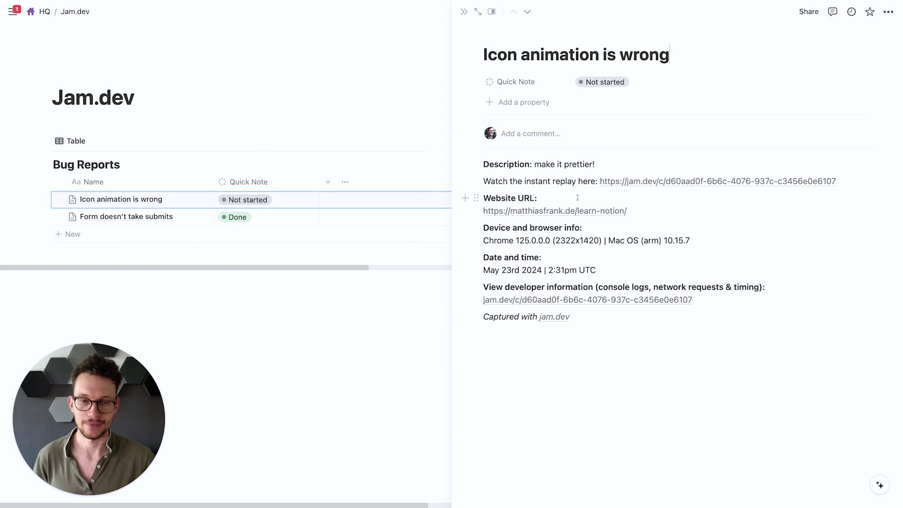
mouse_move(616, 183)
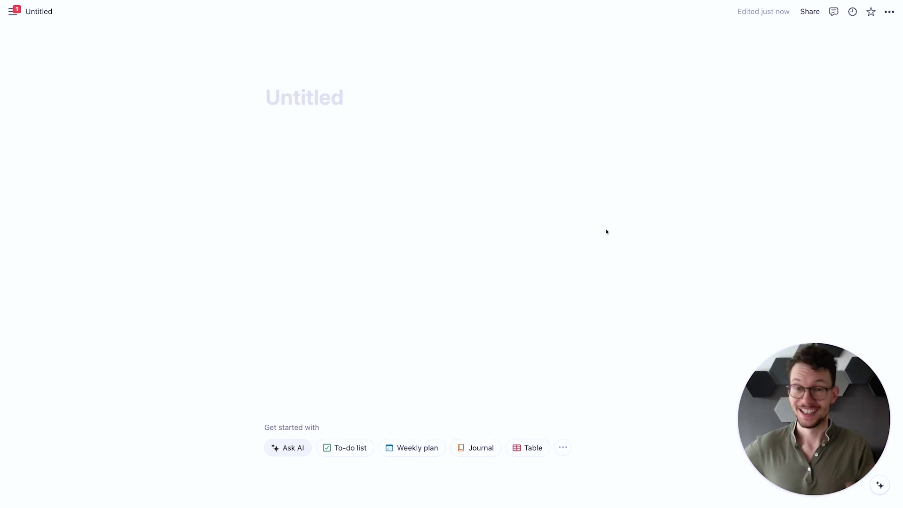
- Name the page 'Title' and add an empty table with Name and Tags columns
click(272, 95)
text(Title)
key(Return)
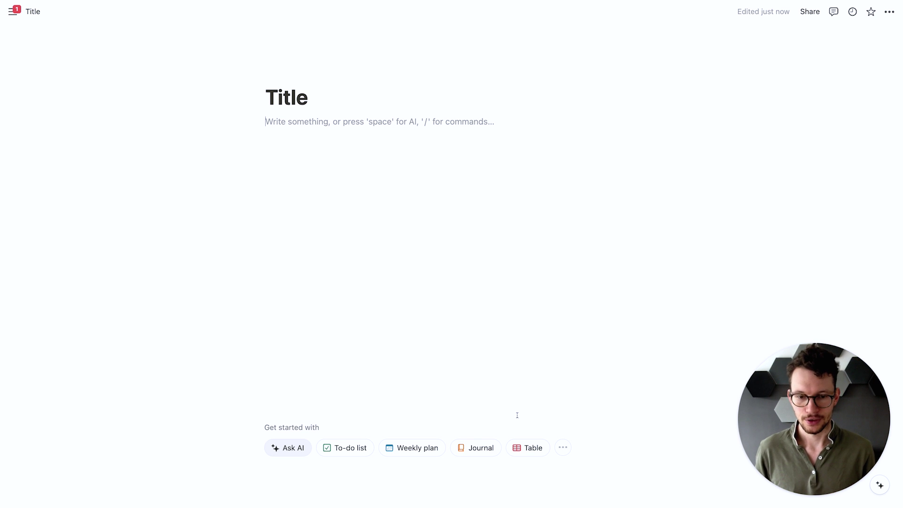
click(532, 453)
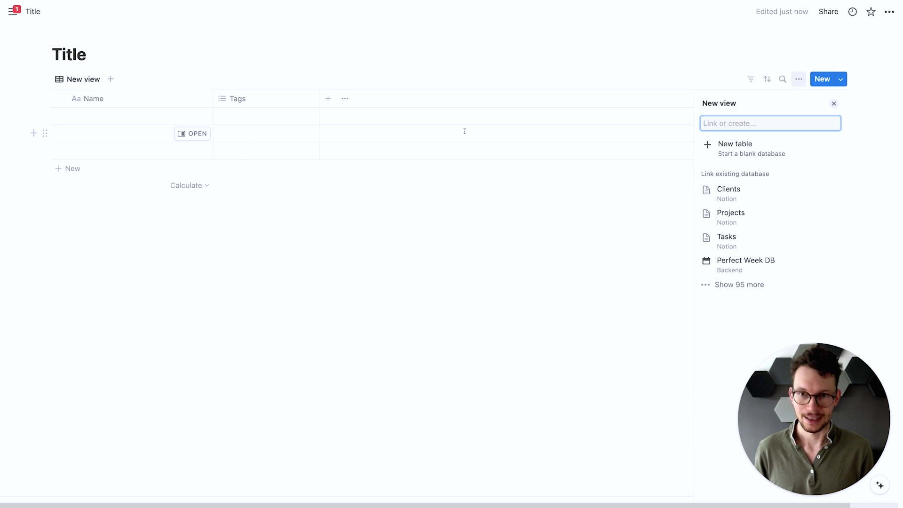
click(241, 210)
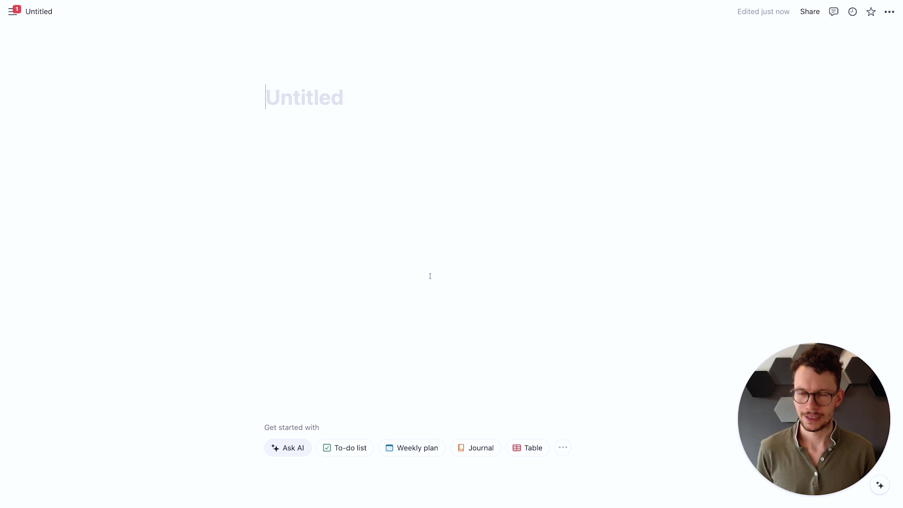
- Import Why OKRs.pdf from Downloads as a new Notion page
click(562, 447)
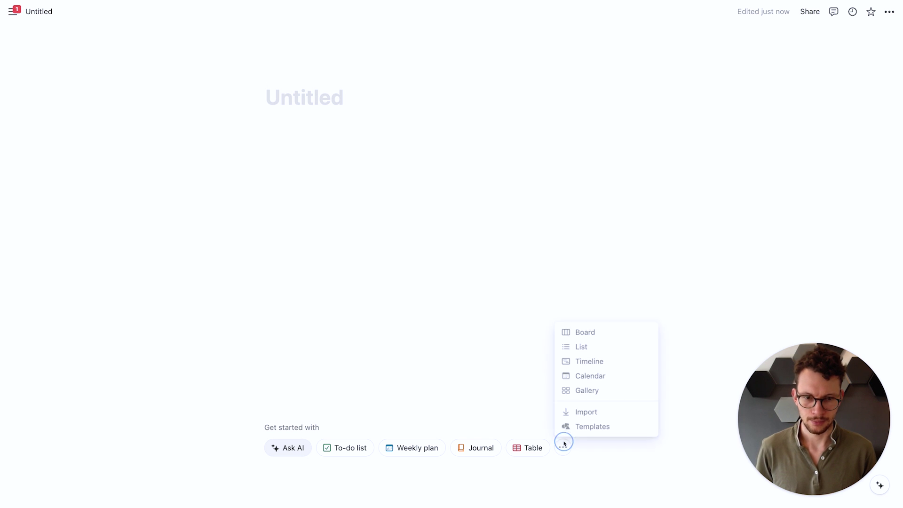
click(585, 411)
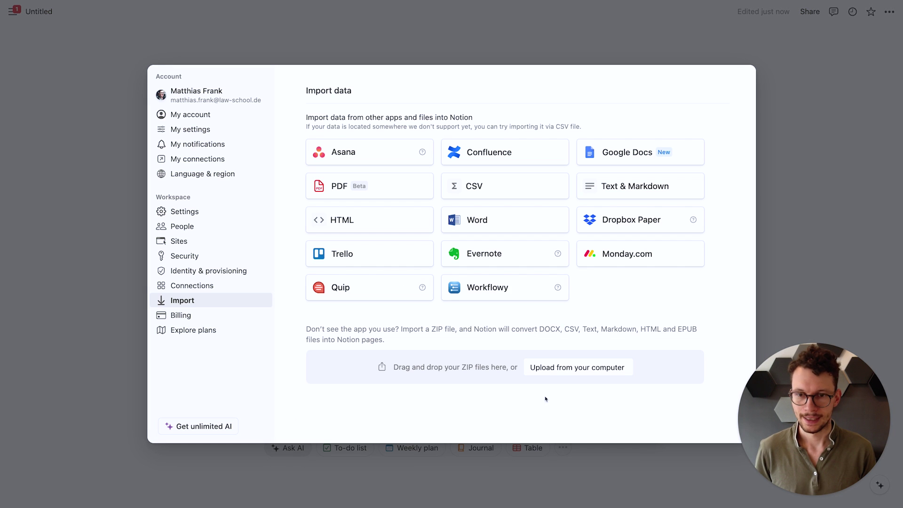
click(400, 192)
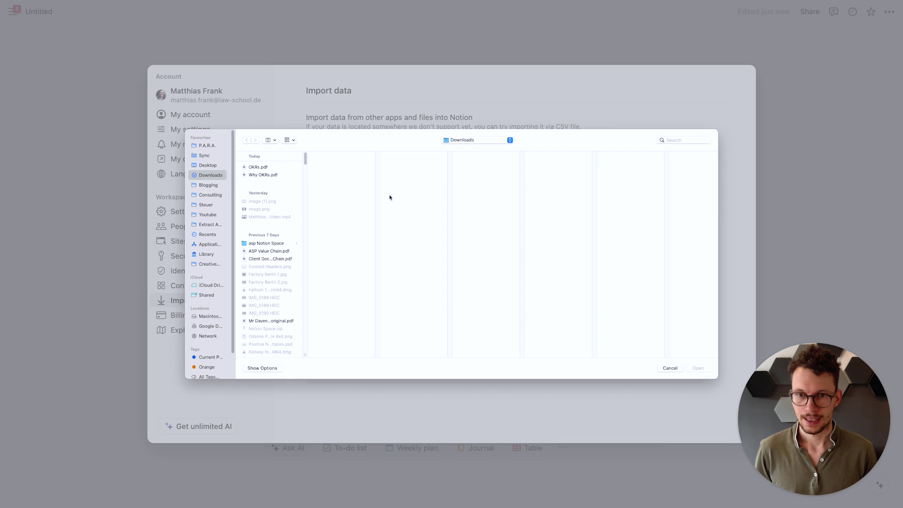
click(264, 176)
click(697, 368)
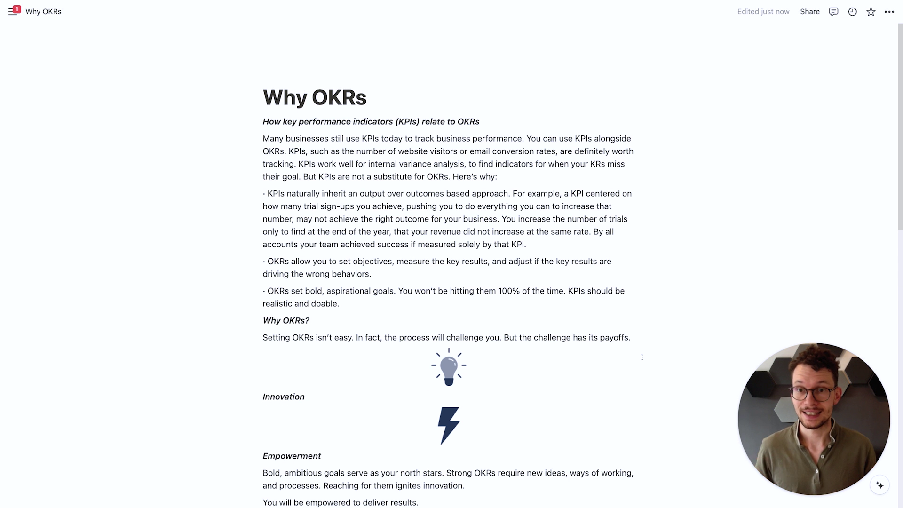
- Place the lightbulb beside the Setting OKRs paragraph and the lightning beside Bold, ambitious goals
scroll(641, 357, down, 3)
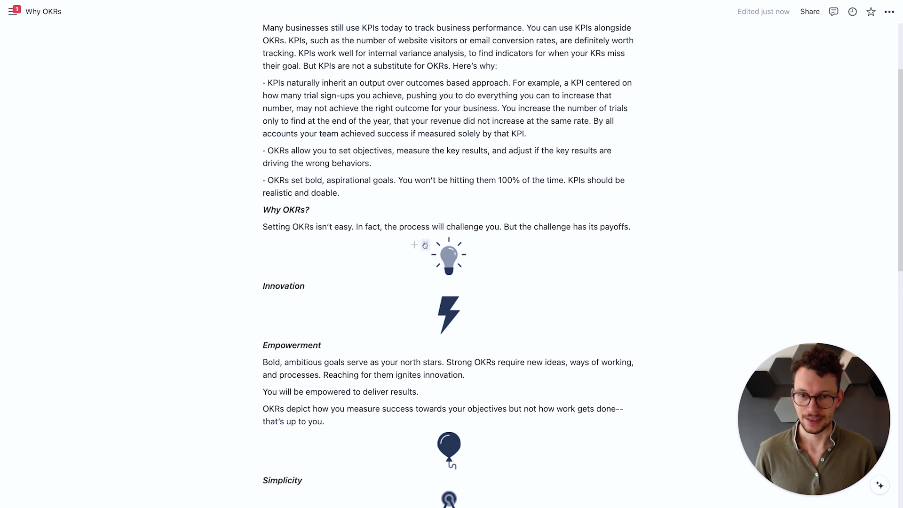
drag(425, 245, 243, 224)
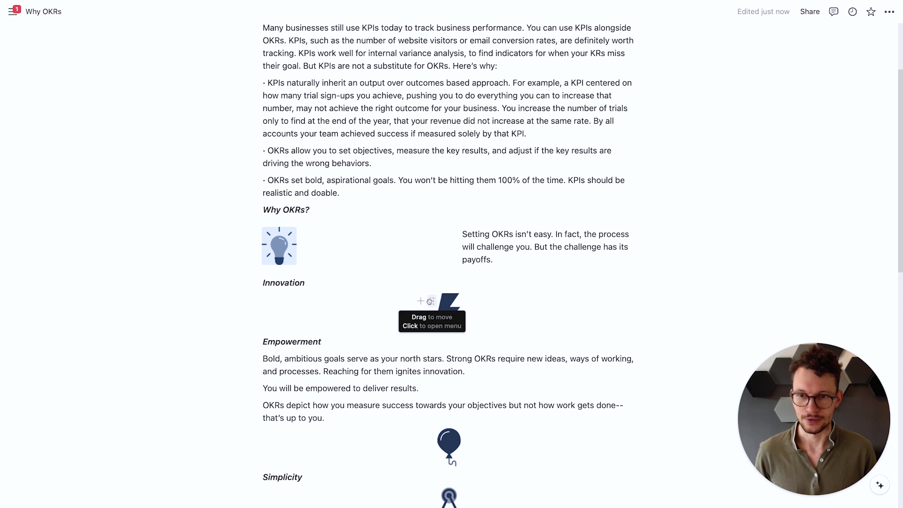
drag(428, 302, 260, 361)
scroll(409, 310, up, 3)
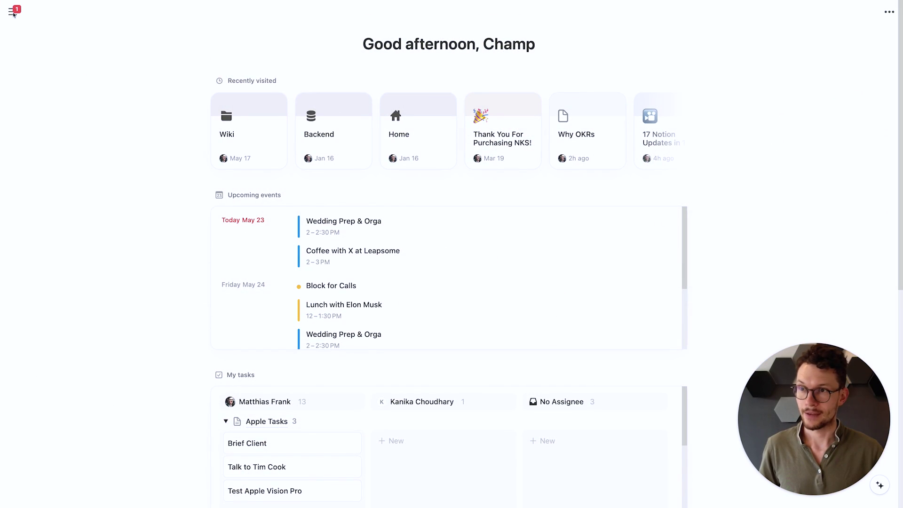
- Open the comment notifications Inbox and pin its pane open
mouse_move(13, 14)
click(32, 95)
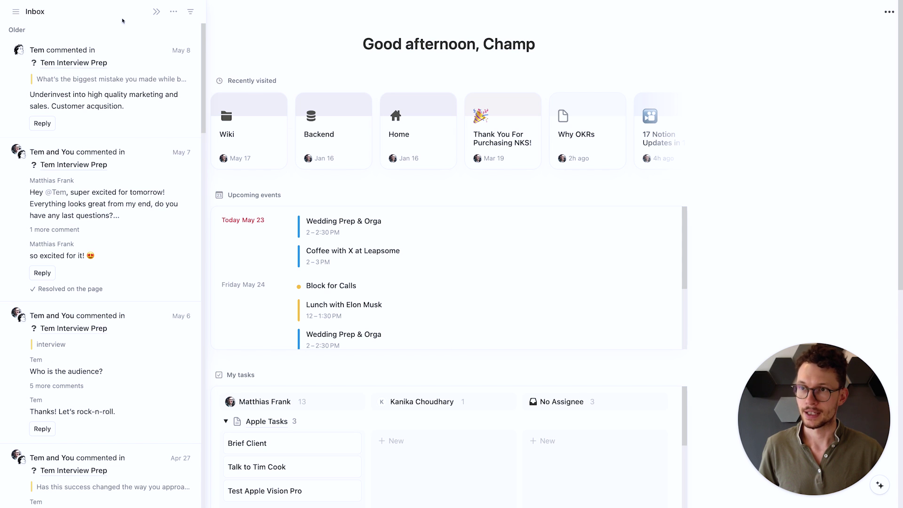
click(157, 12)
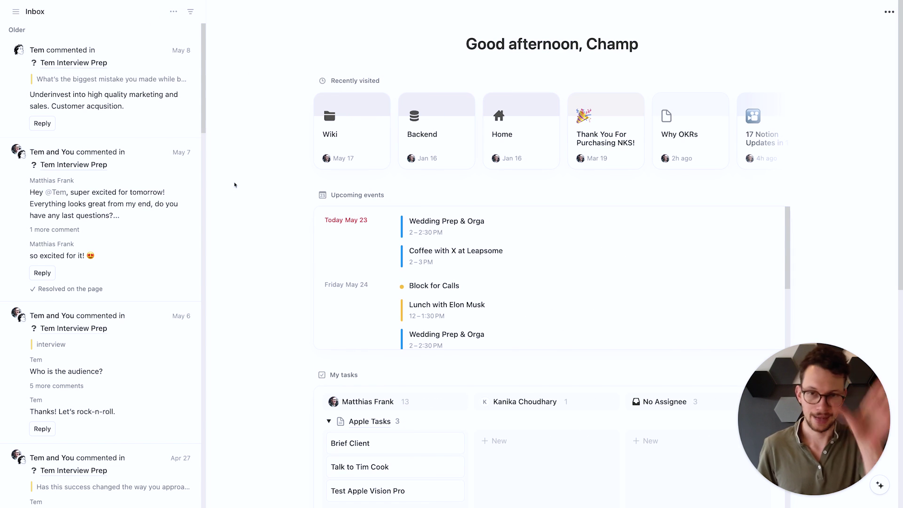
scroll(236, 184, down, 1)
scroll(244, 167, up, 1)
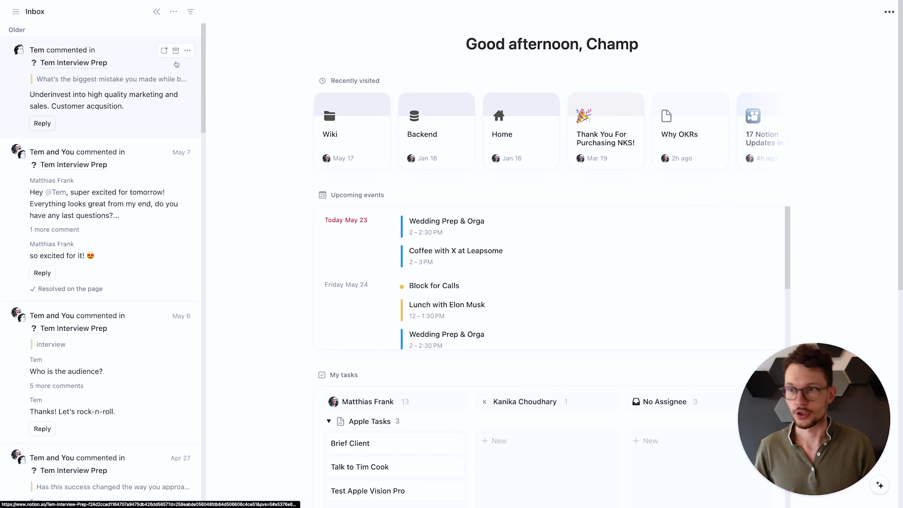
- Look at the inbox filter options, then mark a comment notification as unread
click(190, 11)
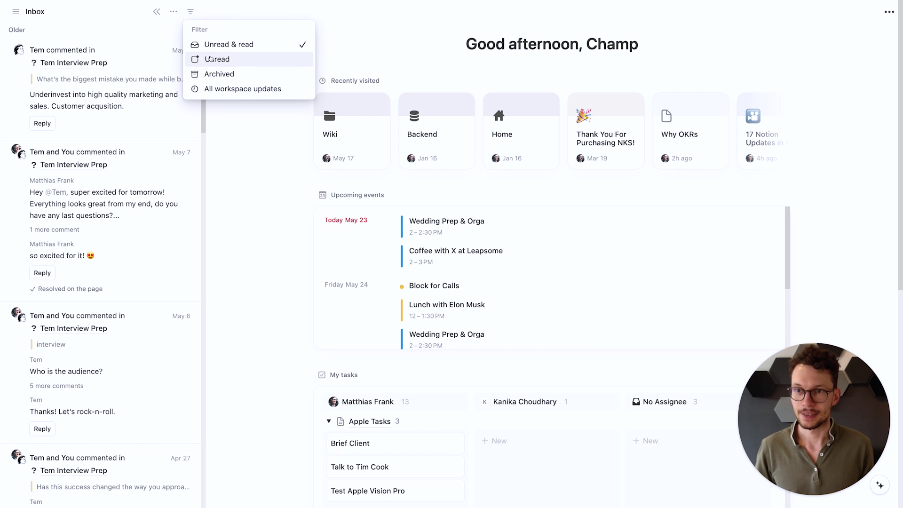
click(156, 49)
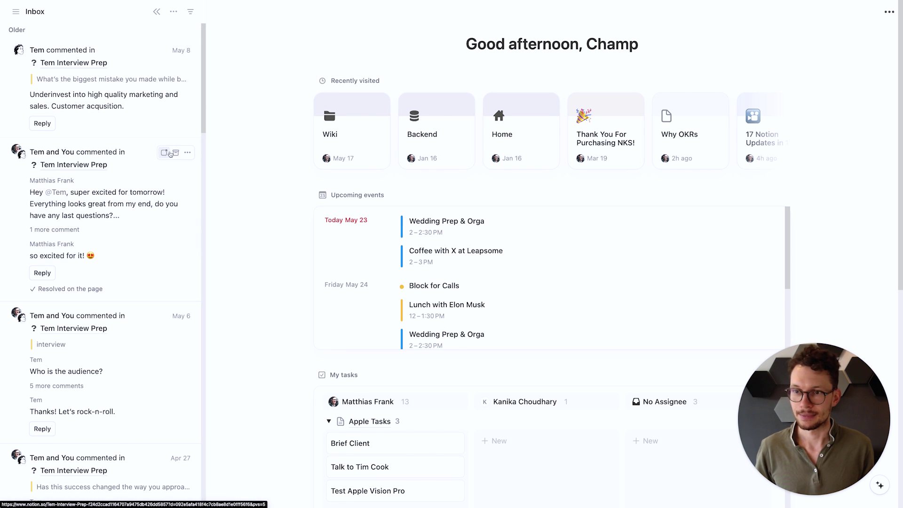
click(164, 154)
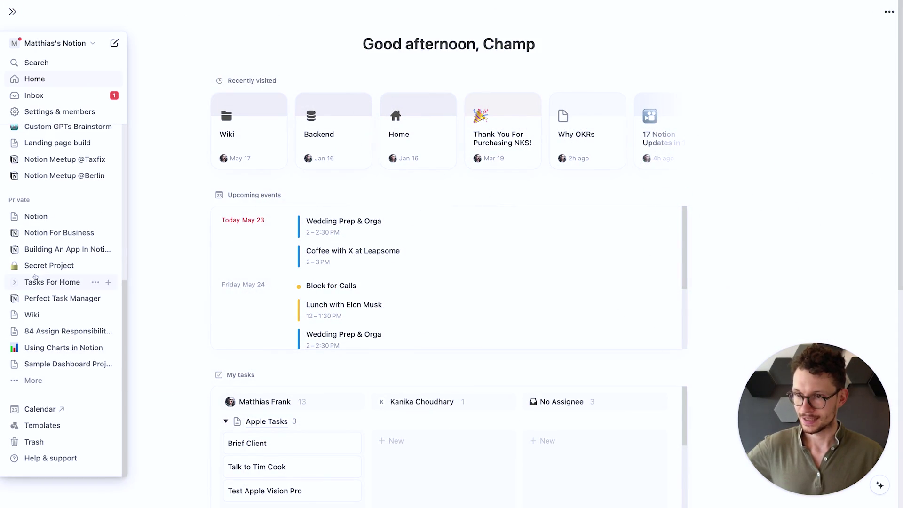
- Expand the full list of private pages and pin the private pages pane open
click(30, 381)
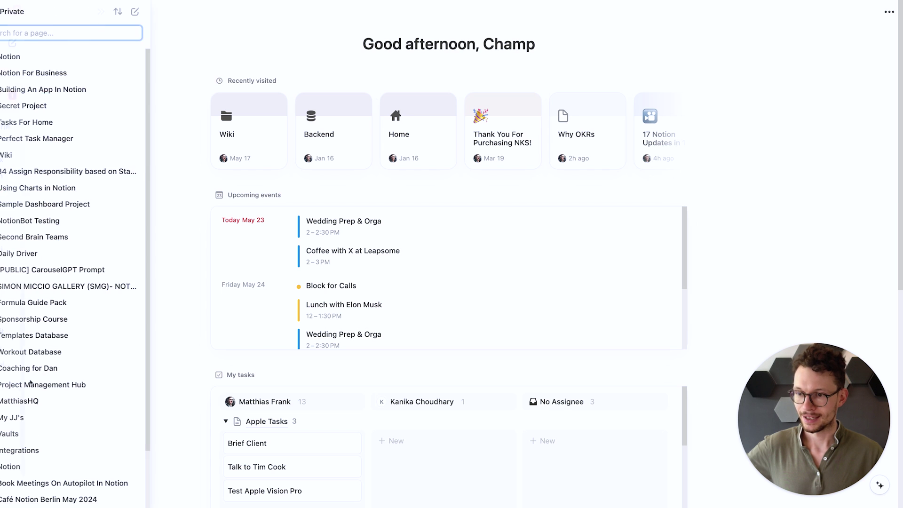
scroll(71, 344, down, 1)
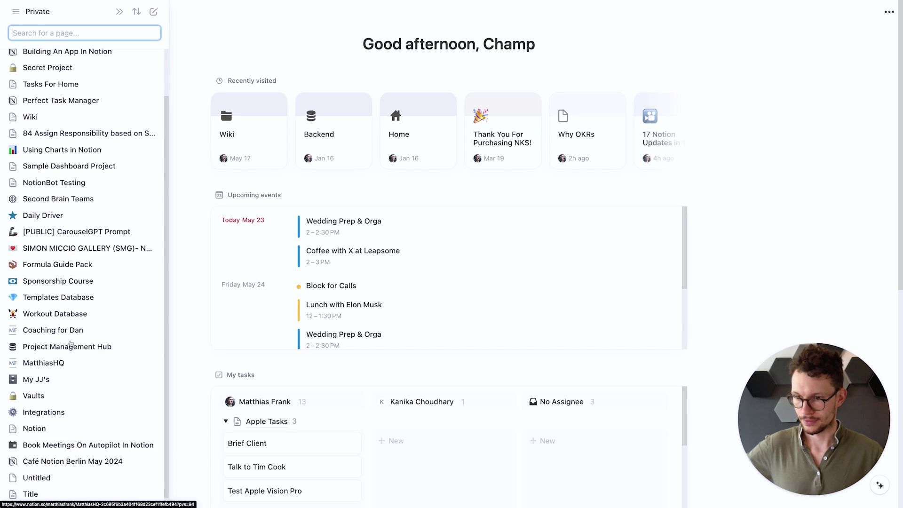
scroll(85, 245, up, 2)
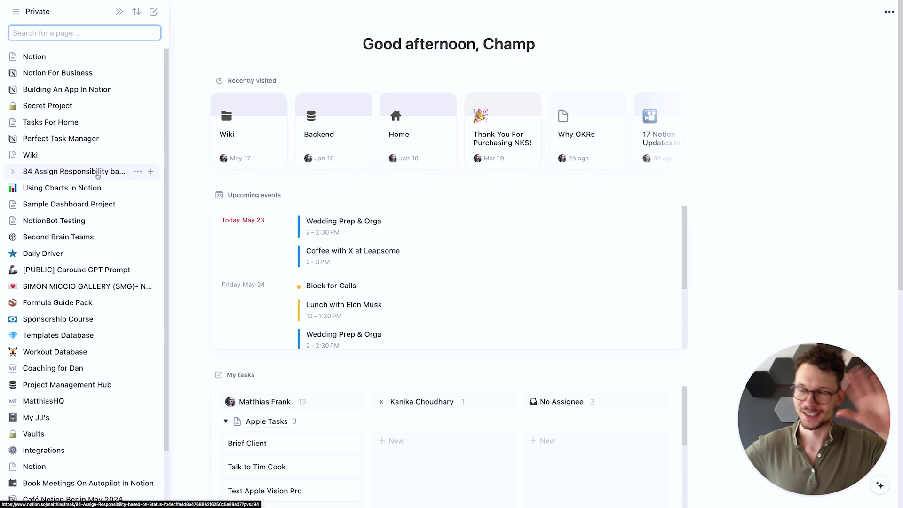
click(119, 12)
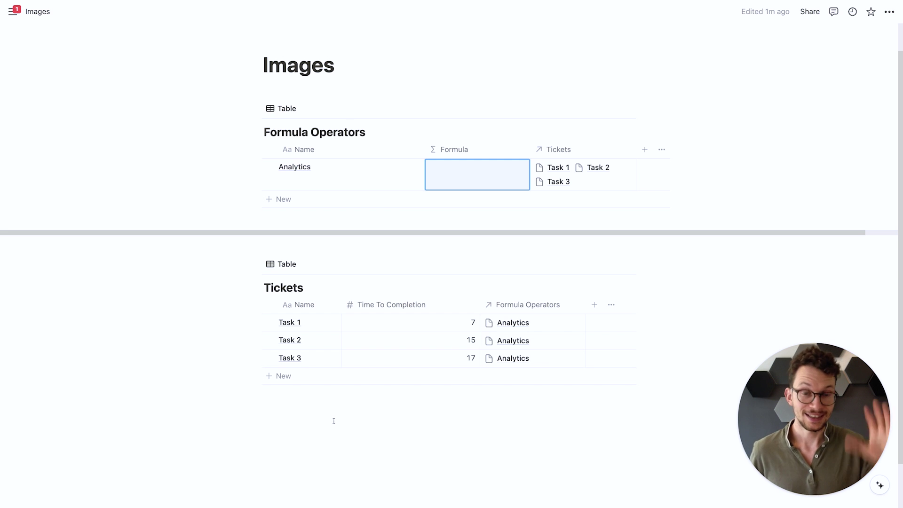
- Set the Analytics formula to Tickets.map(current.Time To Completion), listing each ticket's time
click(462, 178)
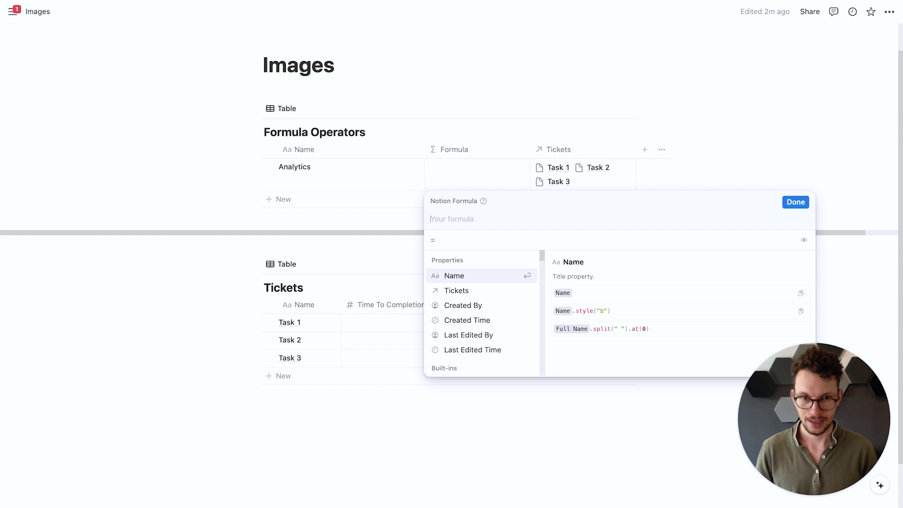
text(ti)
key(Return)
text(.ma)
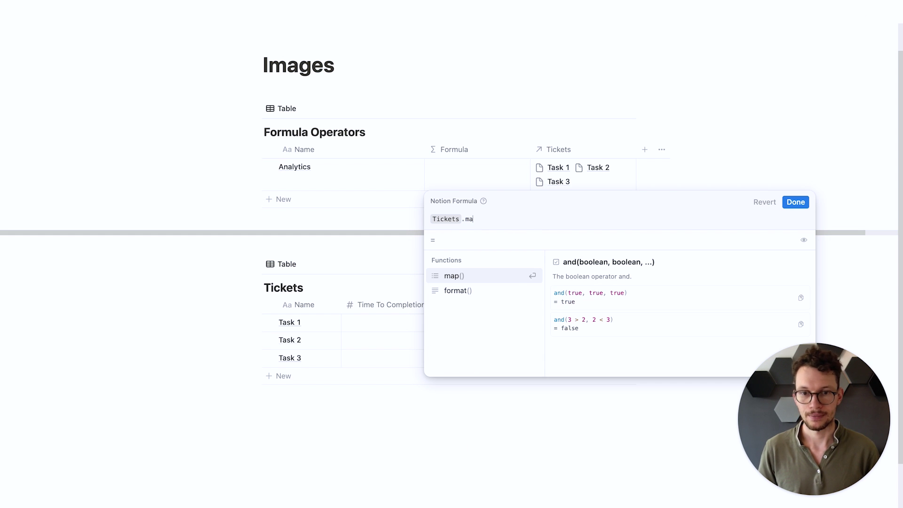
key(Return)
key(Return)
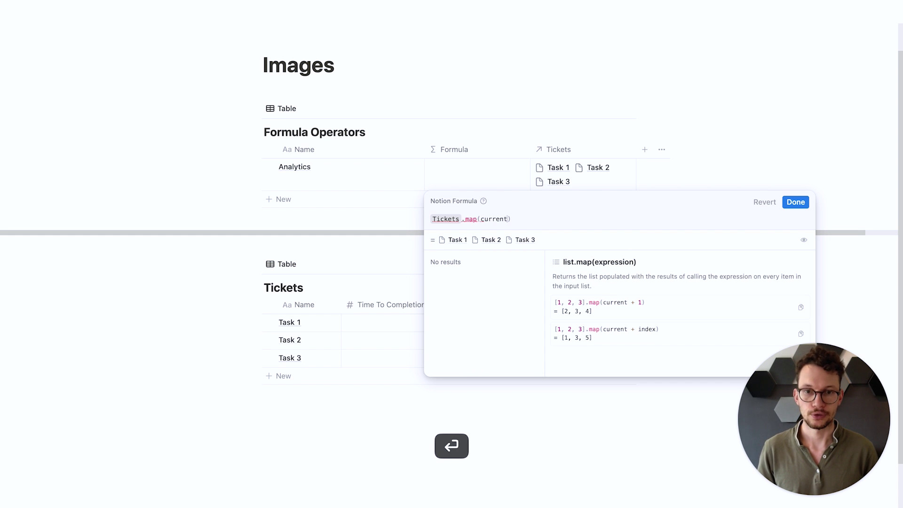
text(.tim)
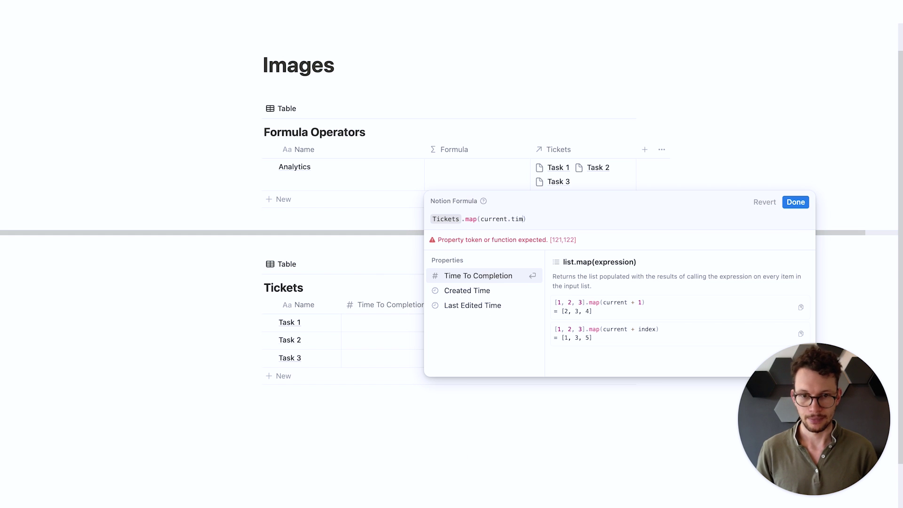
key(Return)
click(796, 201)
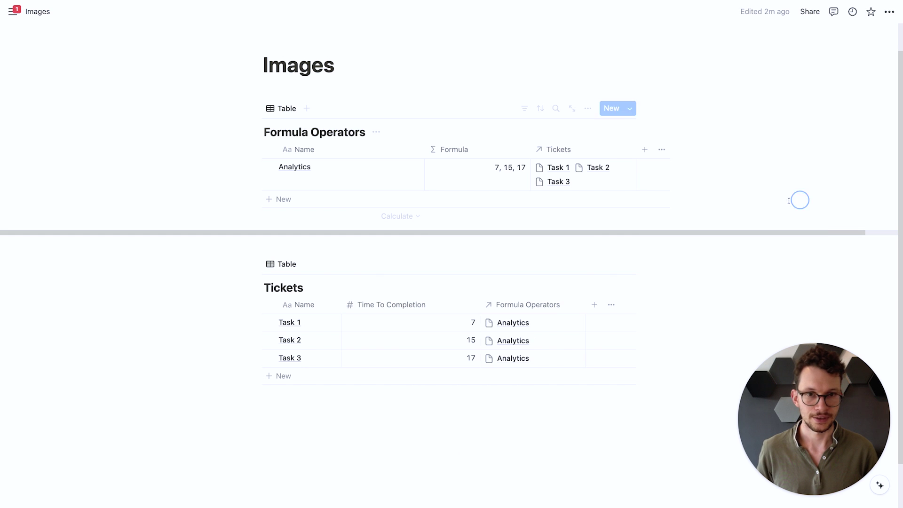
- Extend the formula with .mean() so it shows the average, 13
click(475, 174)
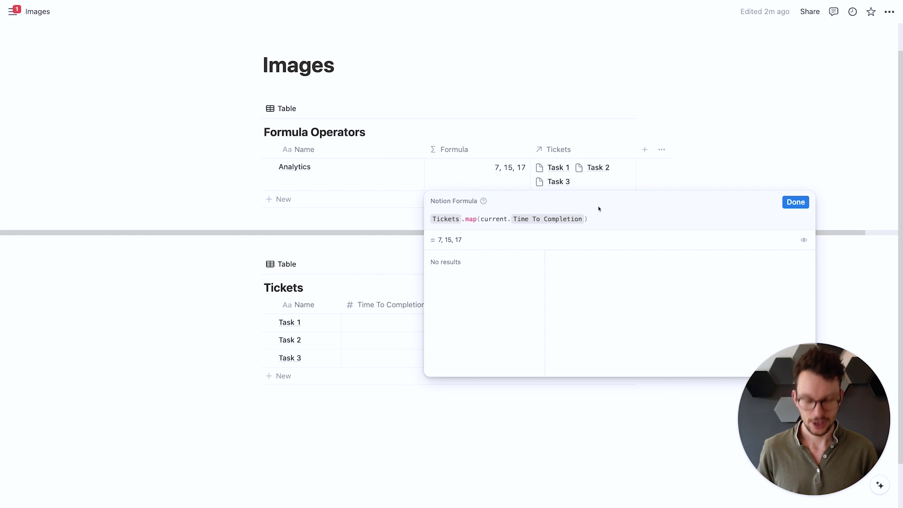
text(.mean)
key(Return)
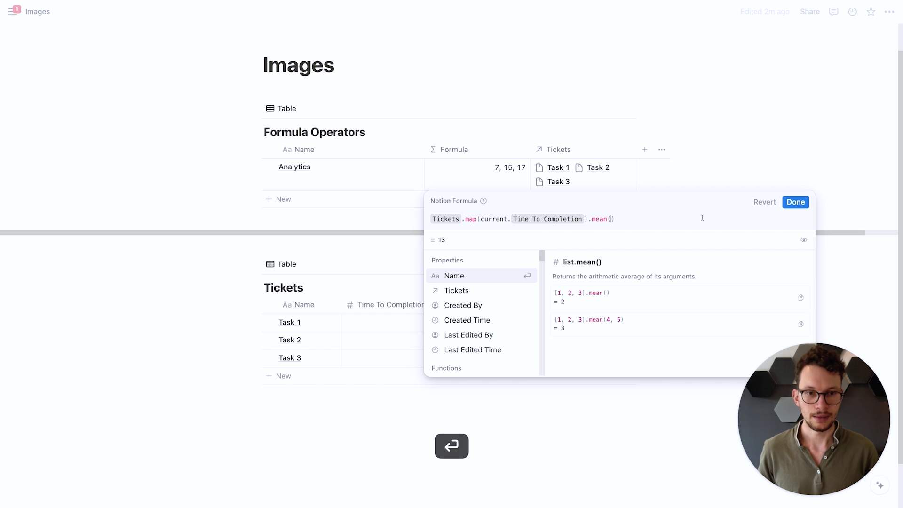
click(796, 202)
- Replace mean with median and fix the parentheses so the formula shows 15
click(494, 186)
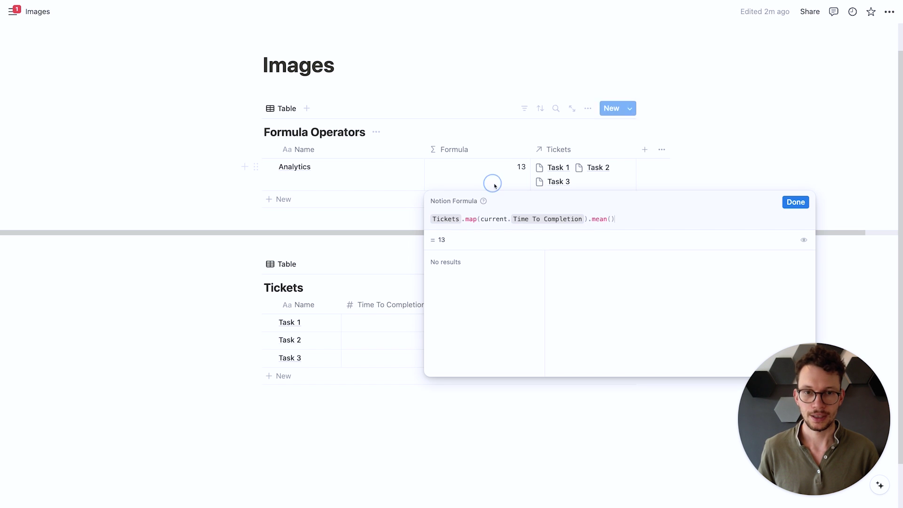
double_click(598, 219)
text(medi)
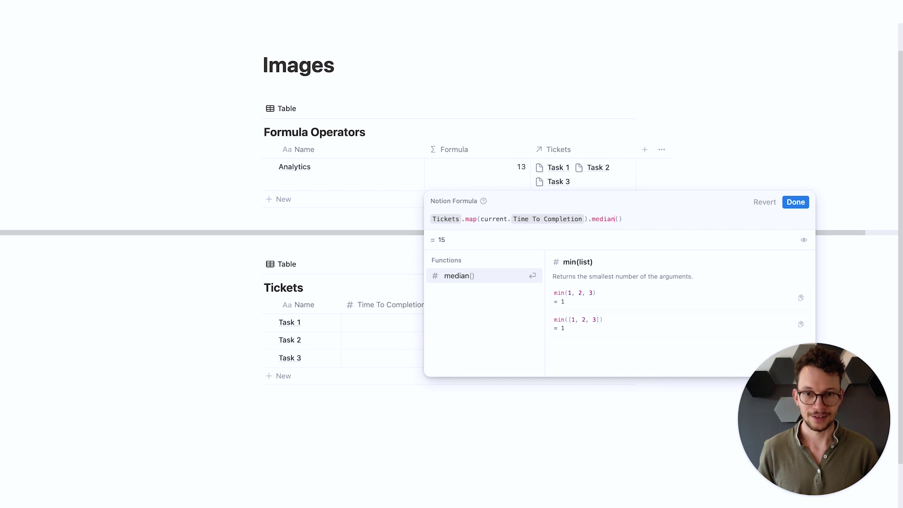
key(Return)
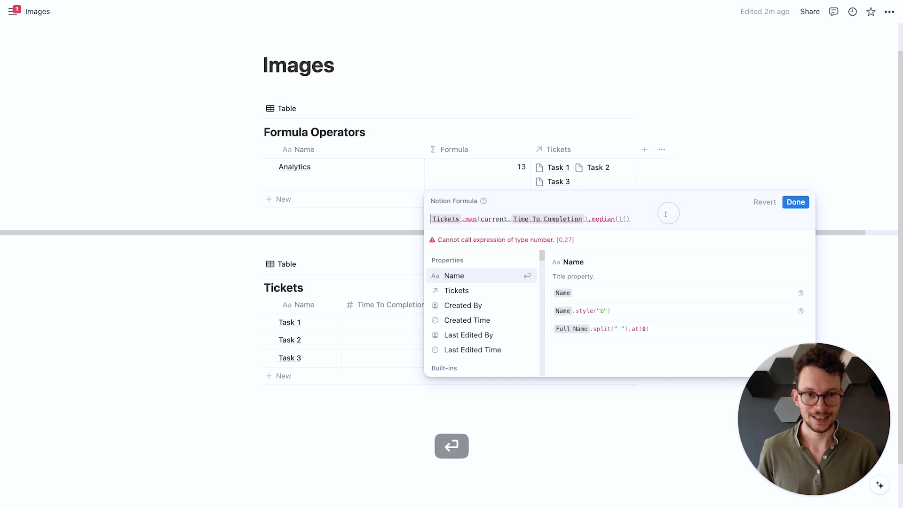
key(BackSpace)
key(BackSpace)
click(797, 202)
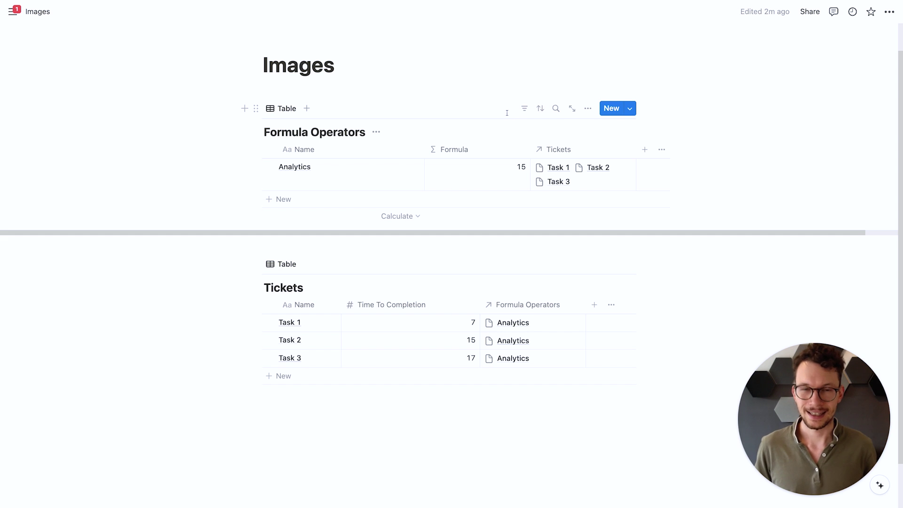
click(588, 108)
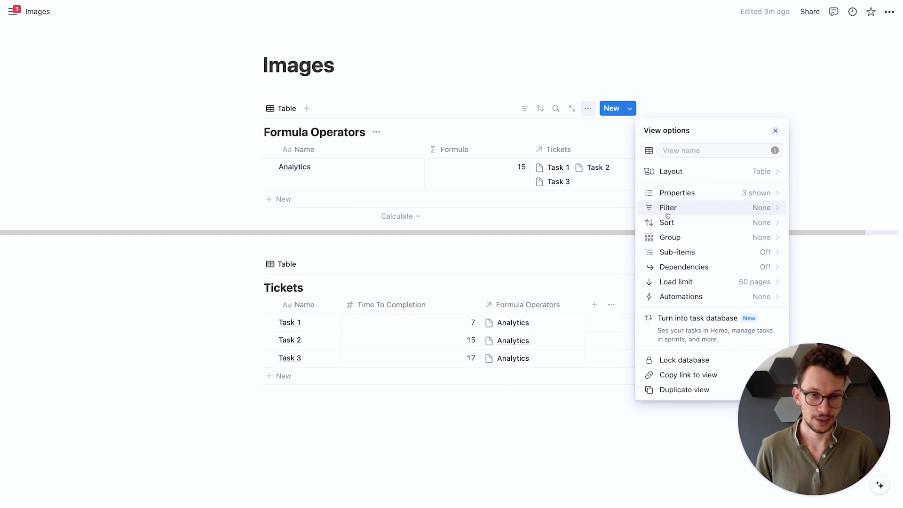
click(530, 114)
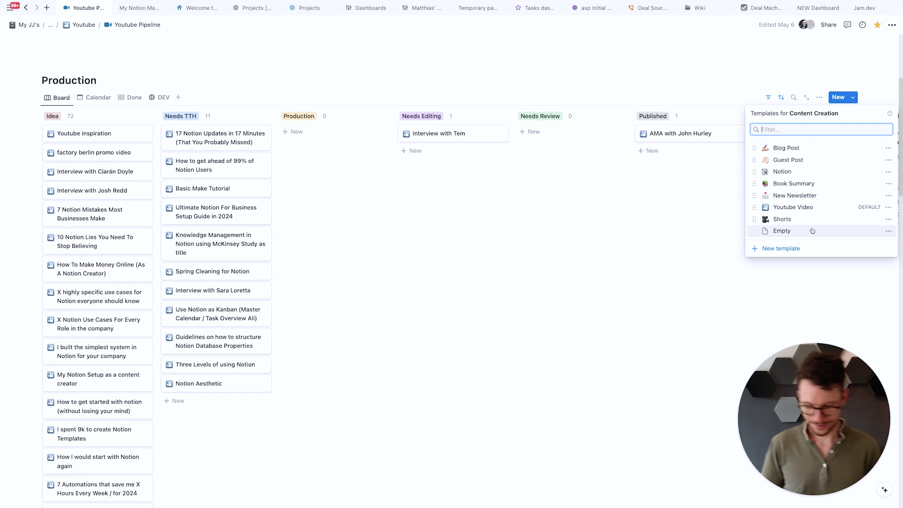
- Filter the Production board's templates with 'vid' to find the Youtube Video template
text(vid)
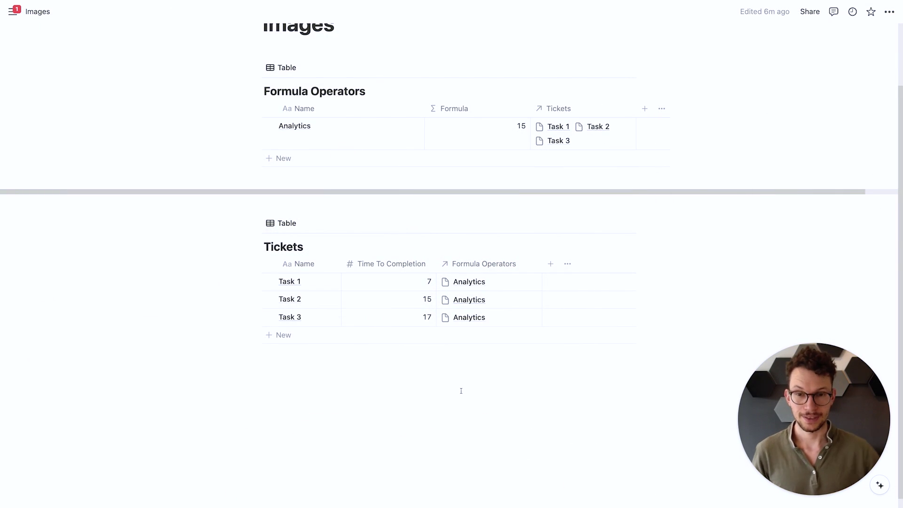
- Change the Time To Completion property type to Checkbox and narrow its column
click(405, 262)
click(398, 306)
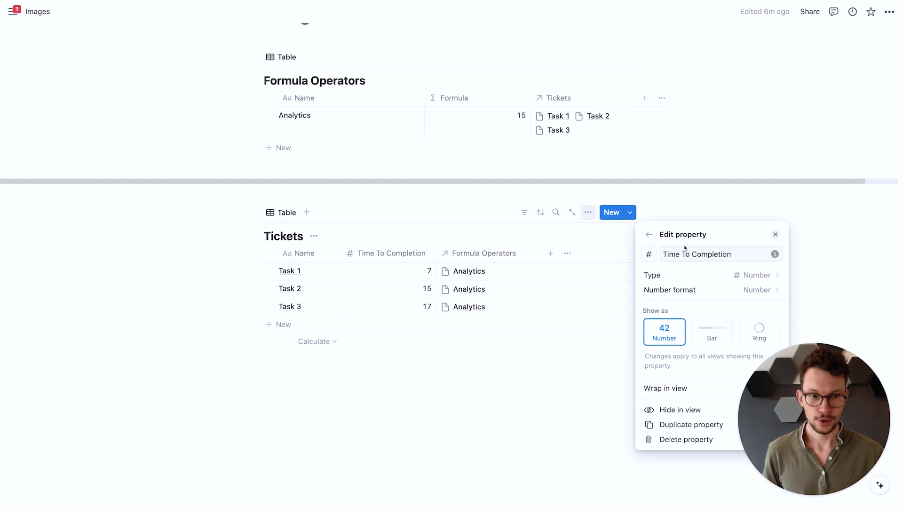
click(681, 288)
click(670, 275)
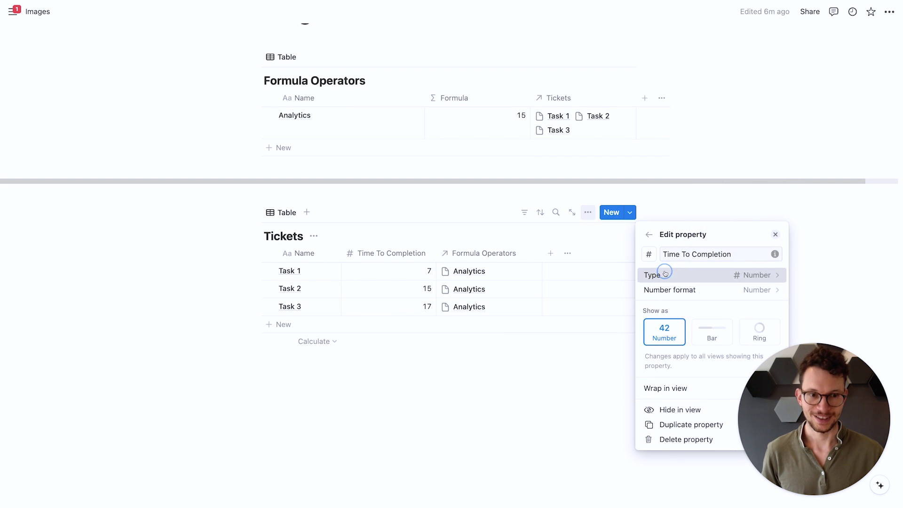
click(666, 275)
text(che)
key(Return)
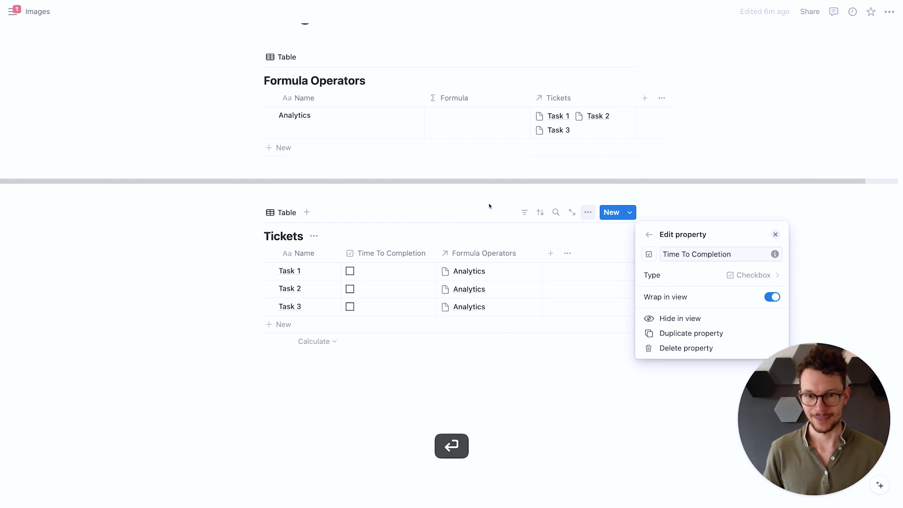
click(418, 224)
drag(436, 254, 344, 254)
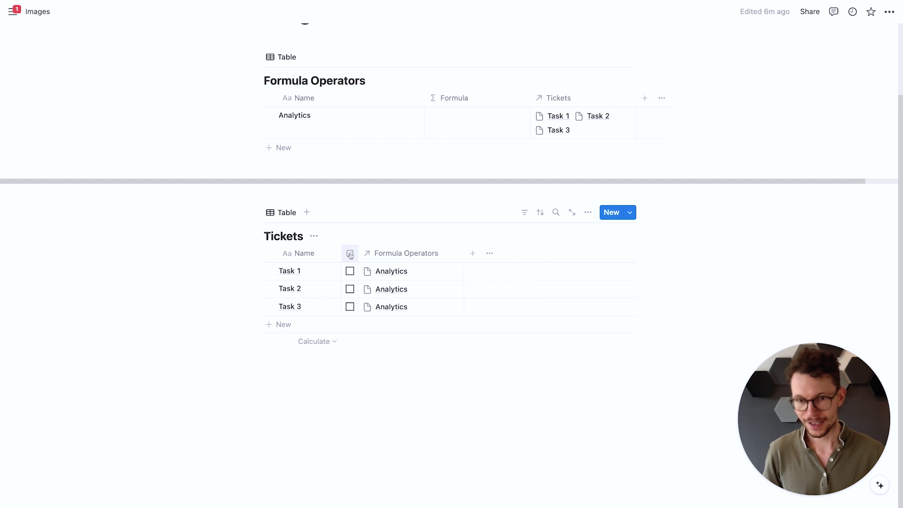
- Change Time To Completion back to Number and widen the column to show 7, 15, 17
click(350, 254)
click(370, 293)
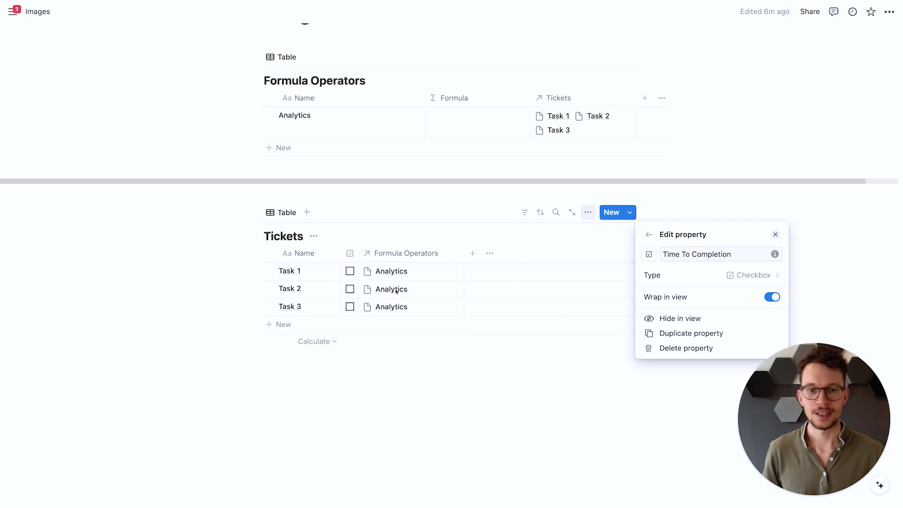
click(724, 275)
click(675, 229)
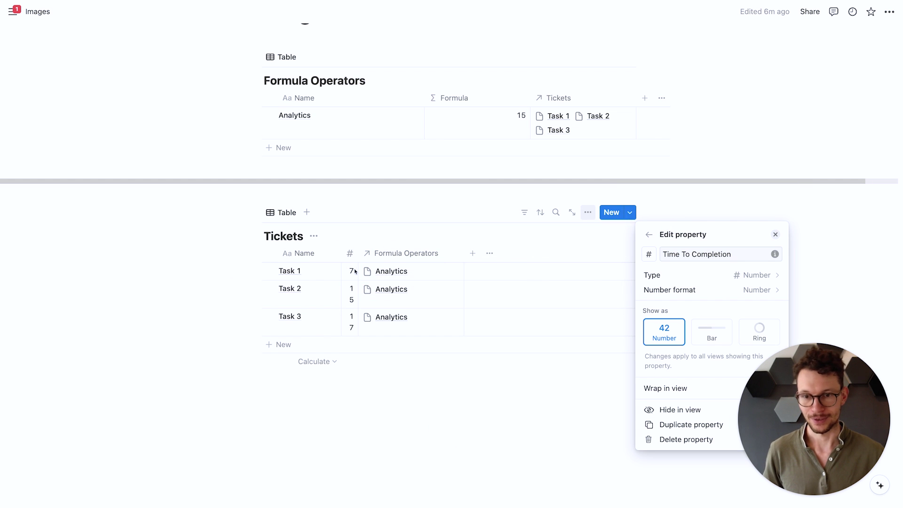
click(372, 382)
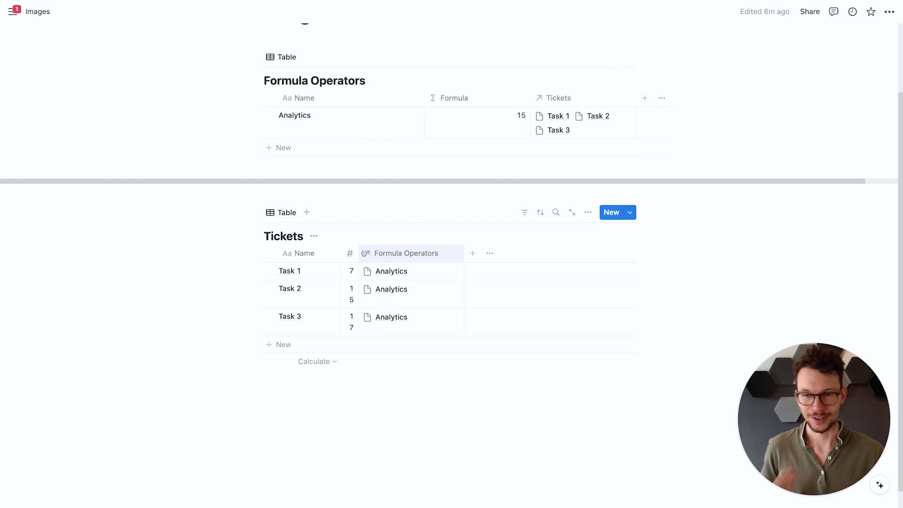
mouse_move(359, 253)
mouse_down()
mouse_move(456, 258)
mouse_move(340, 254)
mouse_move(403, 250)
mouse_move(343, 250)
mouse_move(370, 250)
mouse_move(358, 254)
mouse_up()
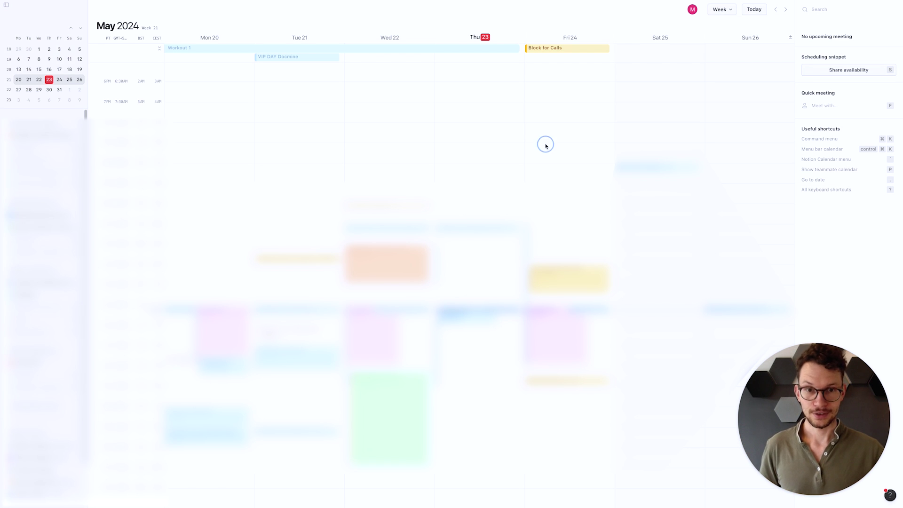
- Create a Friday 6–7:15 AM Out of office event titled 'Grabbing a coffee'
drag(538, 143, 539, 169)
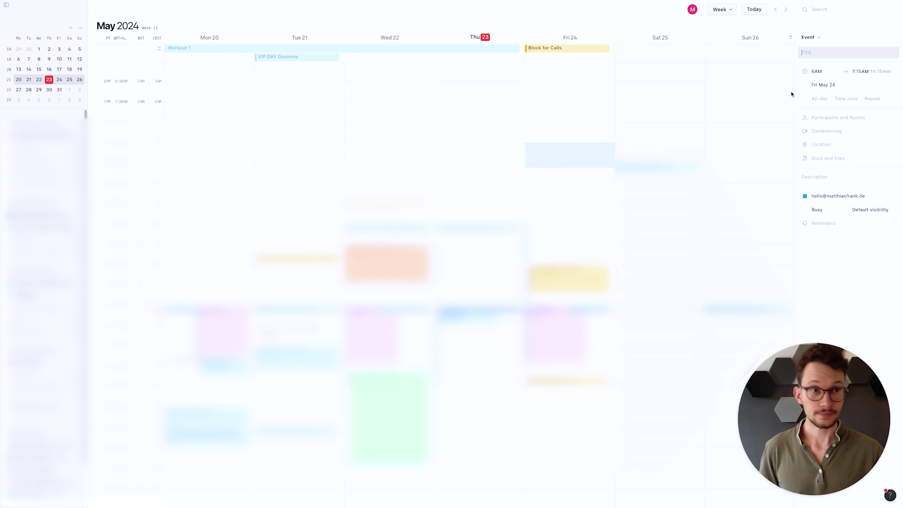
click(816, 36)
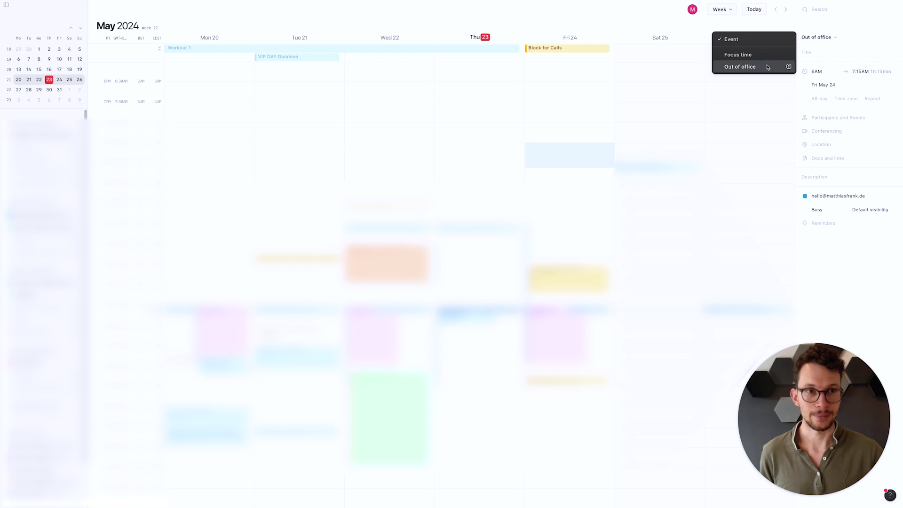
click(767, 66)
text(Grab)
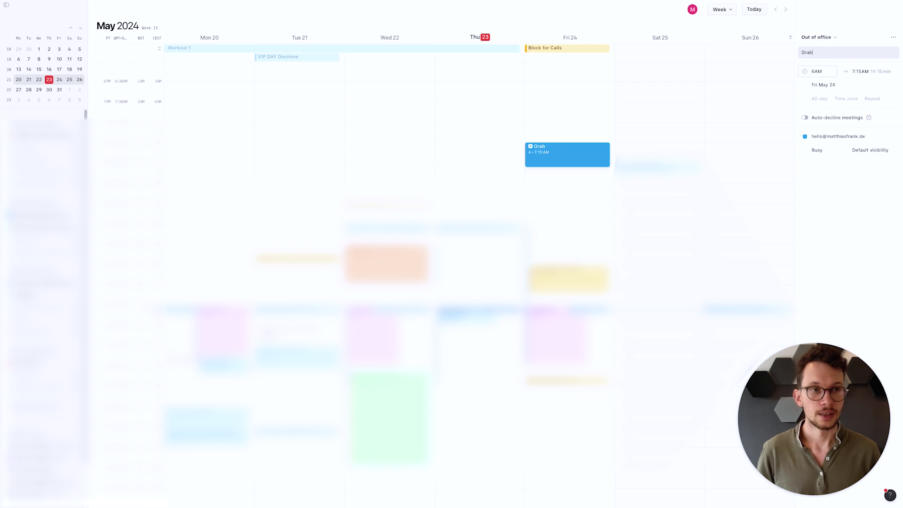
text(bing a coffee)
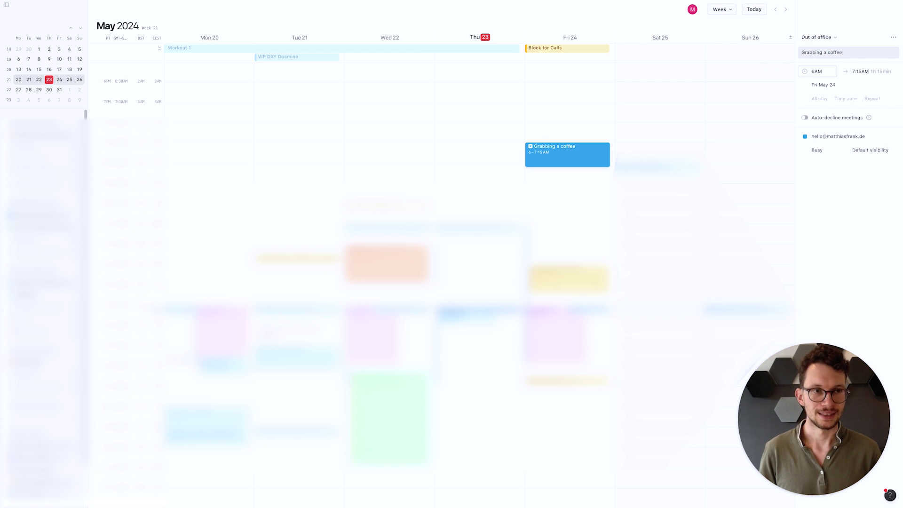
key(Return)
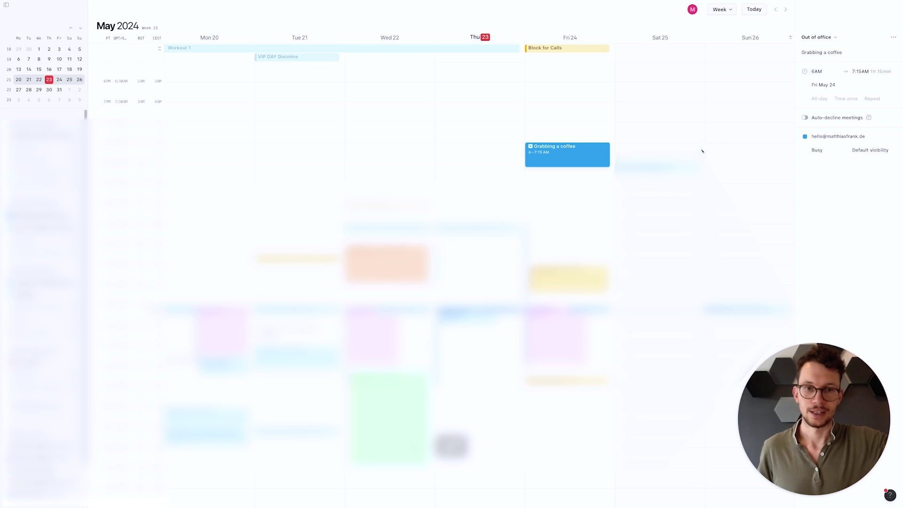
key(Escape)
- Turn on Auto-decline meetings for the Grabbing a coffee out-of-office event
click(602, 158)
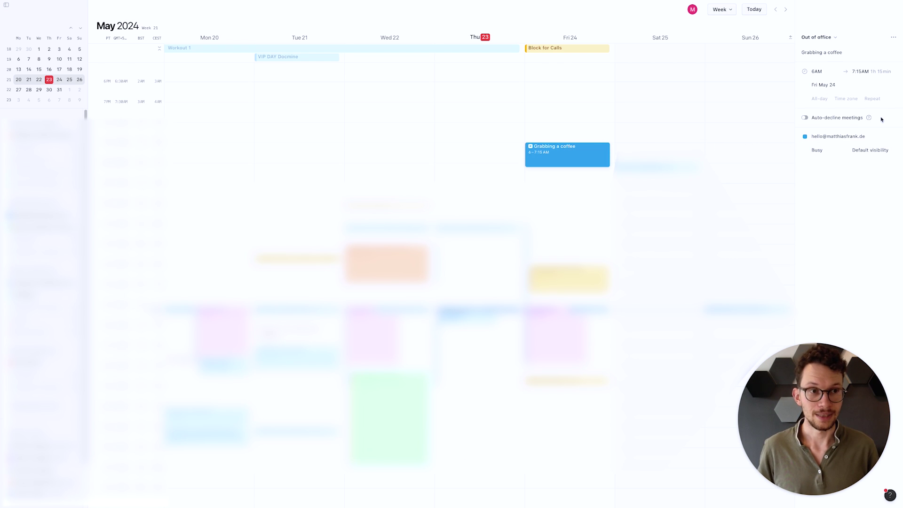
mouse_move(869, 121)
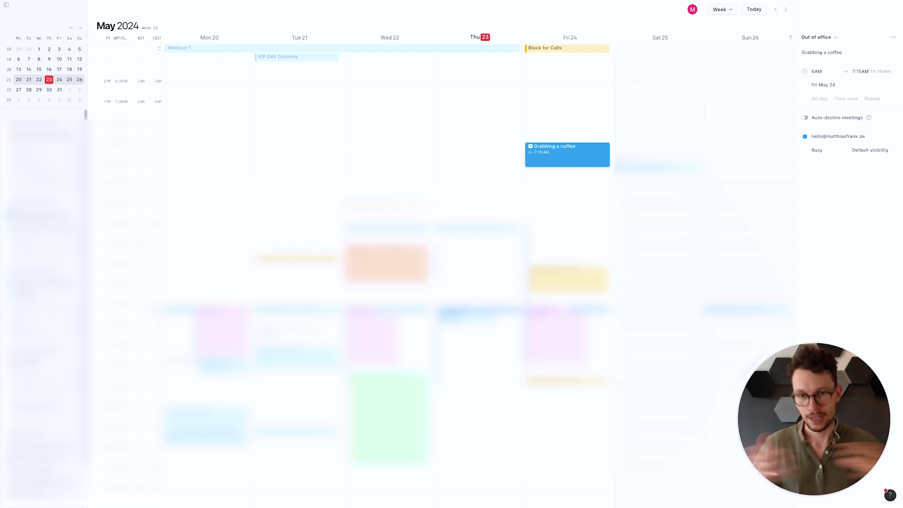
click(805, 118)
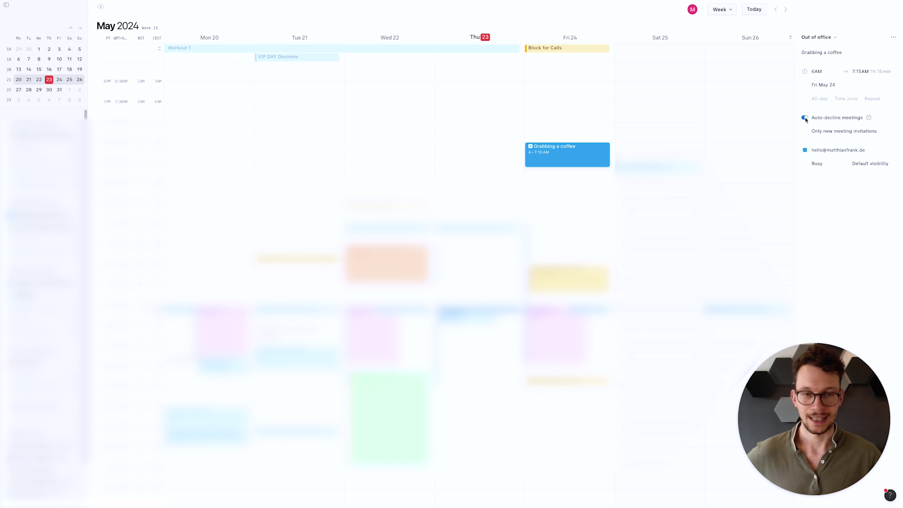
key(Escape)
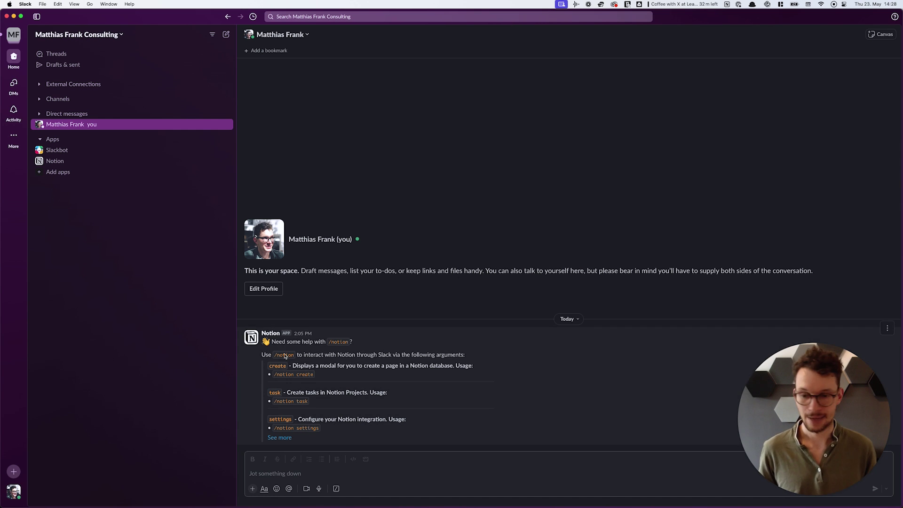
- Run /notion task and choose Sample Project: User Education as the project
click(274, 474)
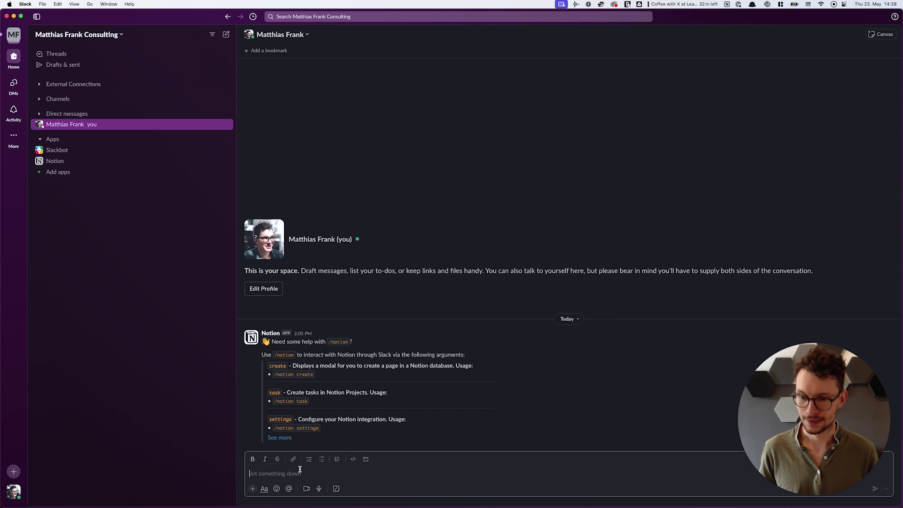
text(/notion task)
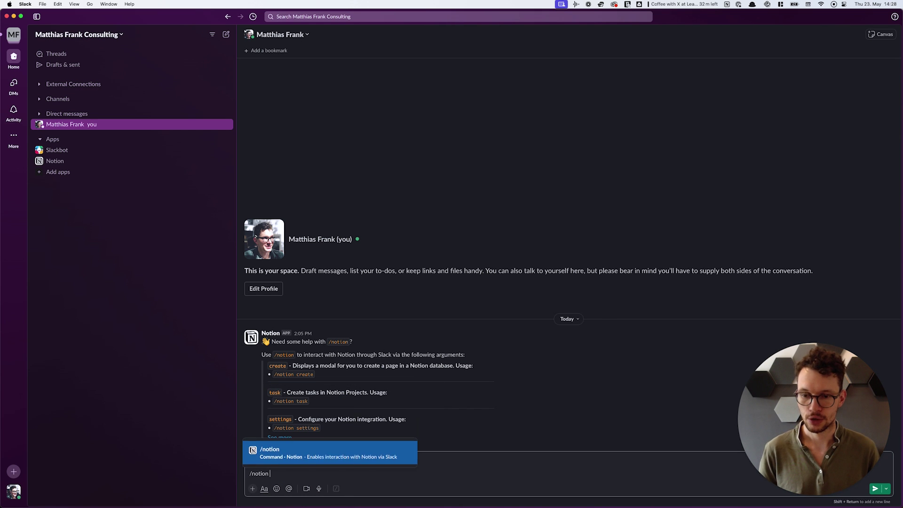
key(Return)
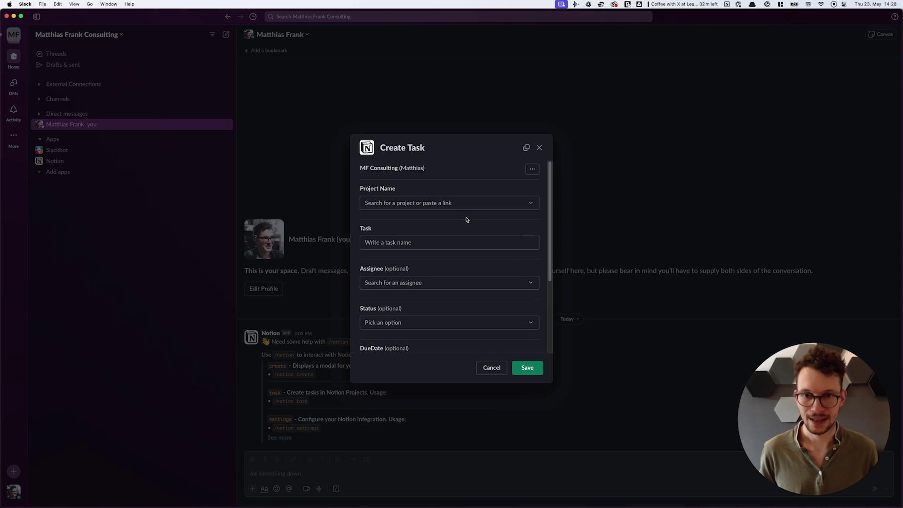
click(479, 203)
text(sample)
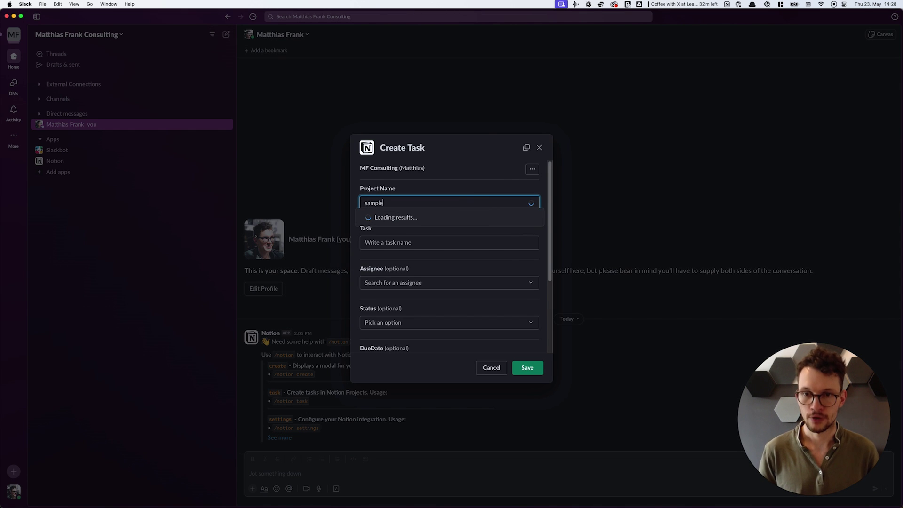
click(424, 228)
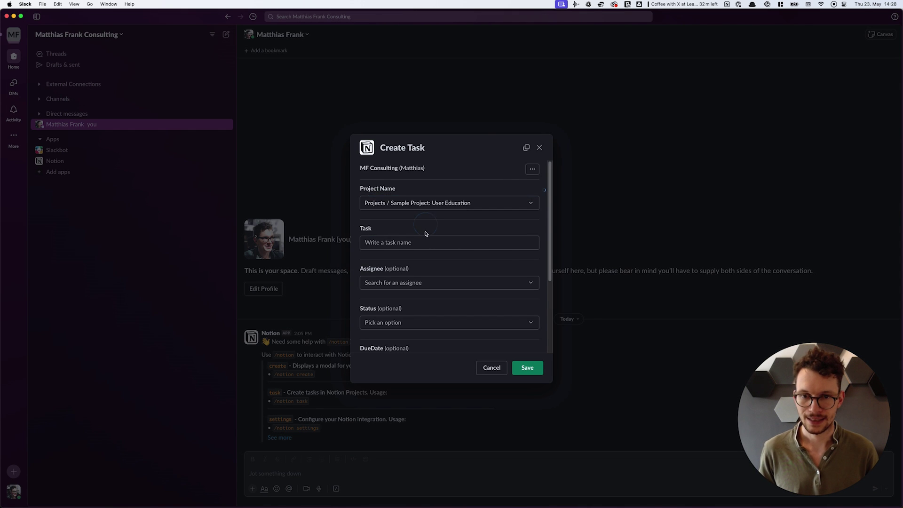
- Name the task 'Test Task', assign it to the current user, confirm publicly, and save
click(416, 246)
text(Test Task)
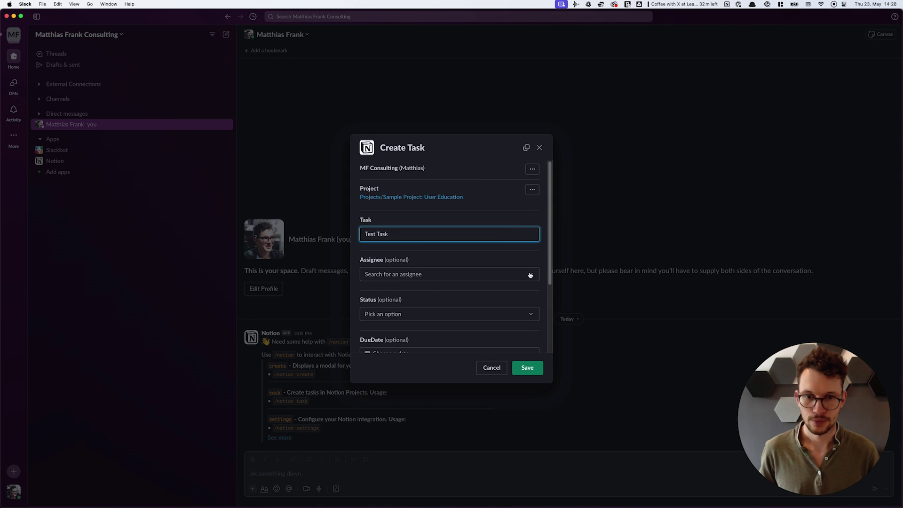
click(492, 275)
text(matthi)
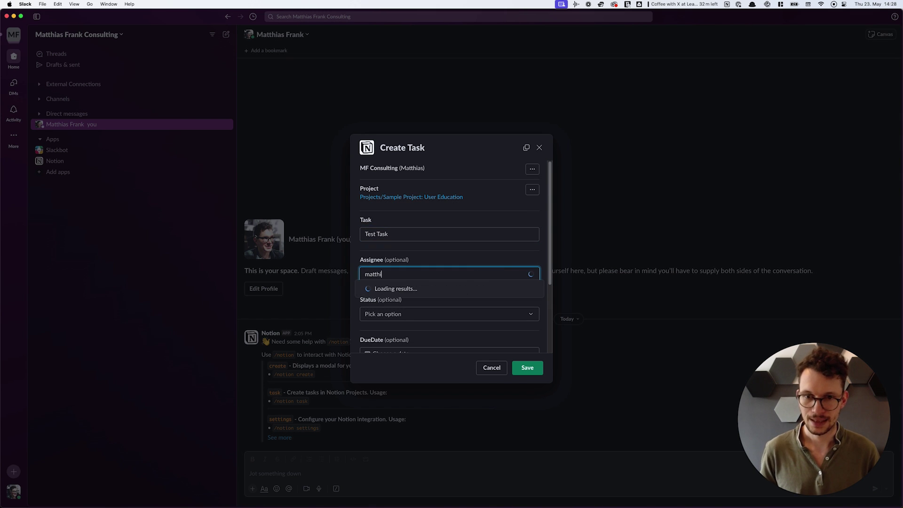
click(392, 288)
scroll(413, 298, down, 4)
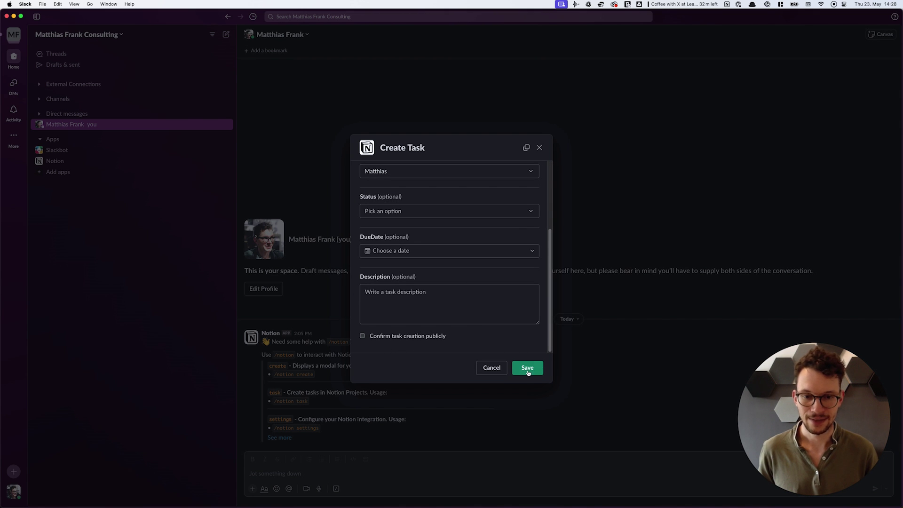
click(362, 336)
click(541, 368)
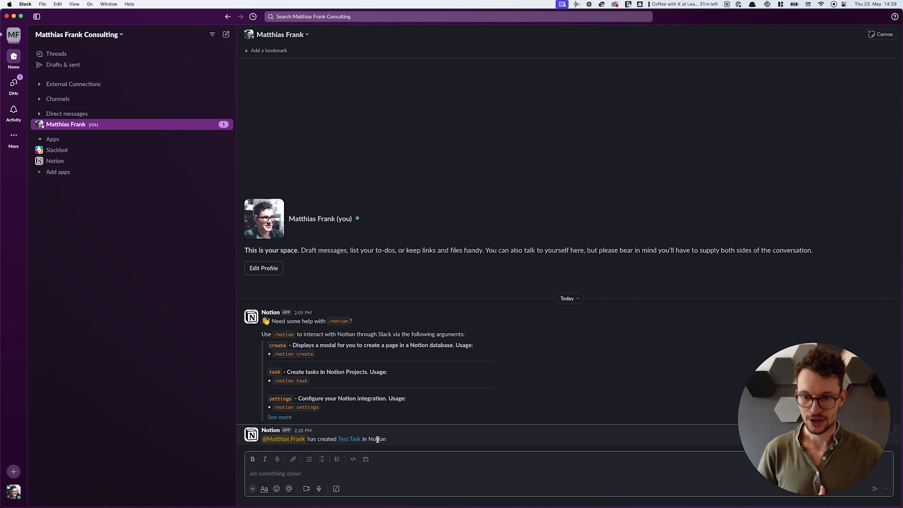
- Switch to Notion's Tasks database By project view to find Test Task
key(super+Tab)
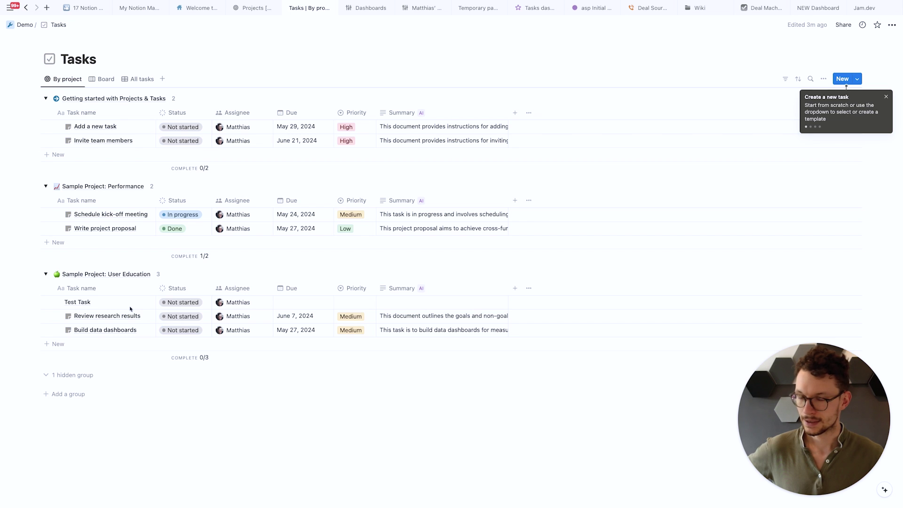